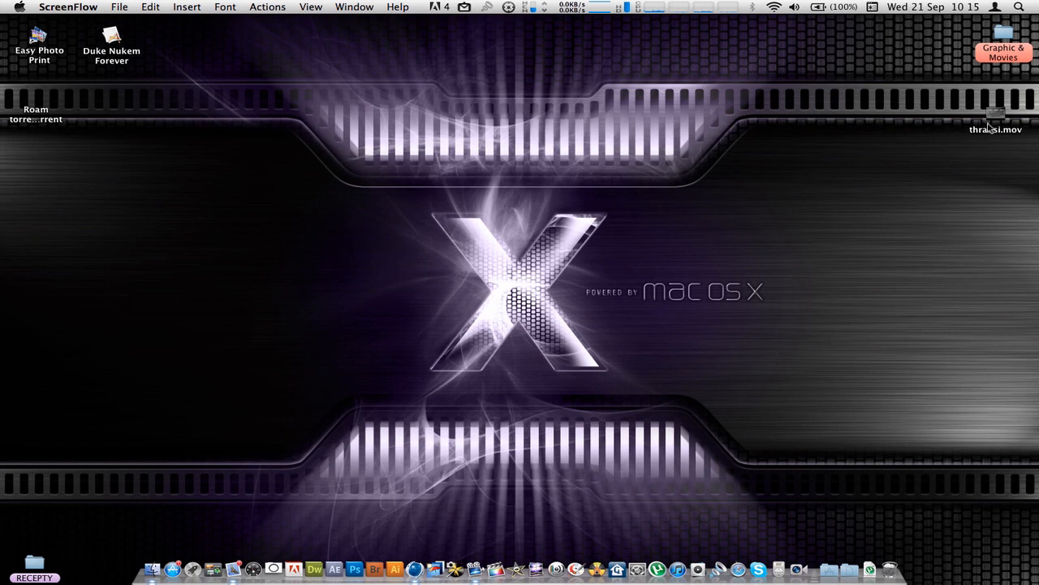
Preview the thrausi.mov video on the desktop and close the preview
left_click(997, 119)
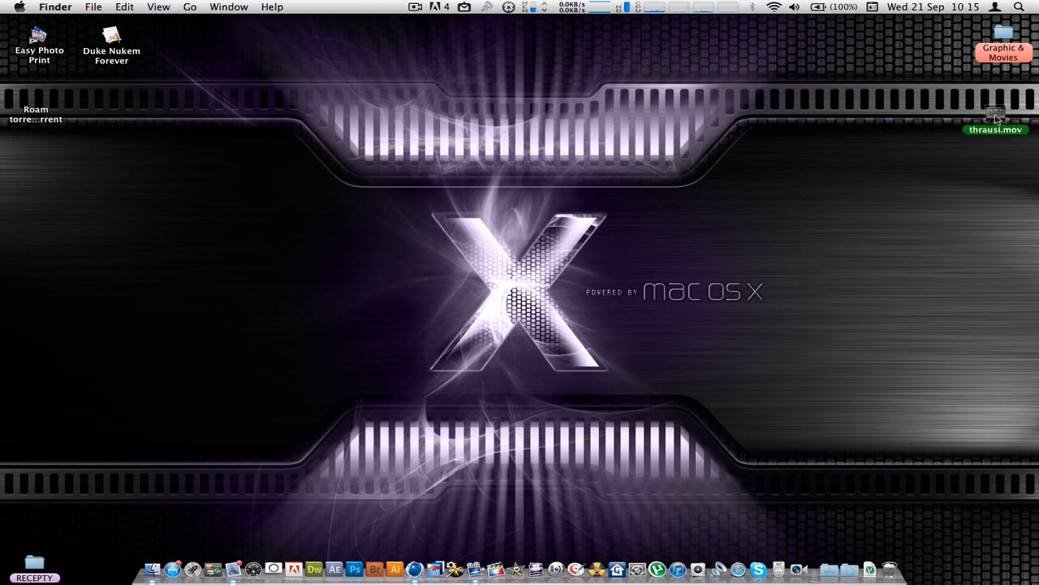
key("space")
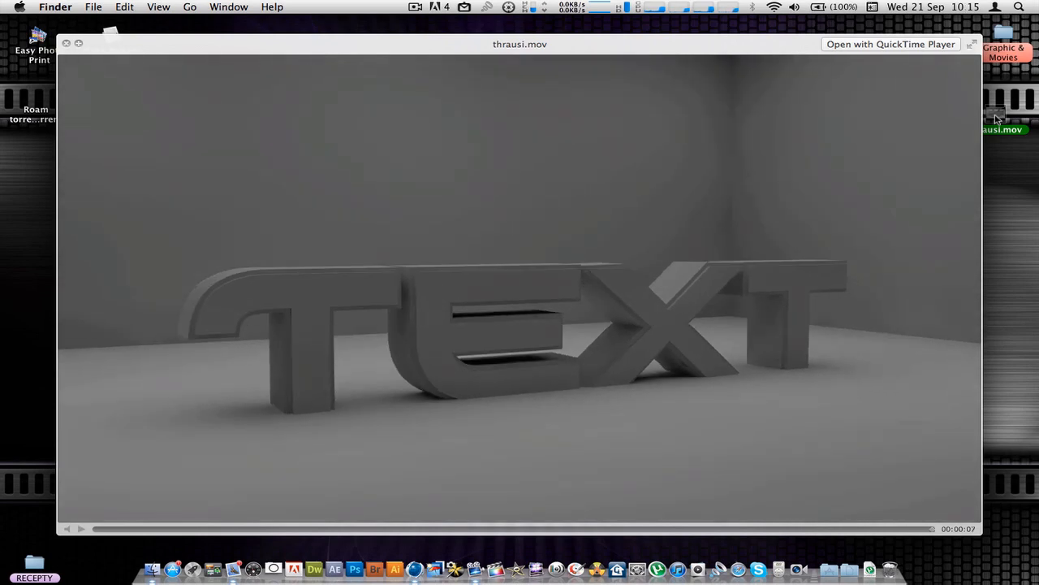
key("space")
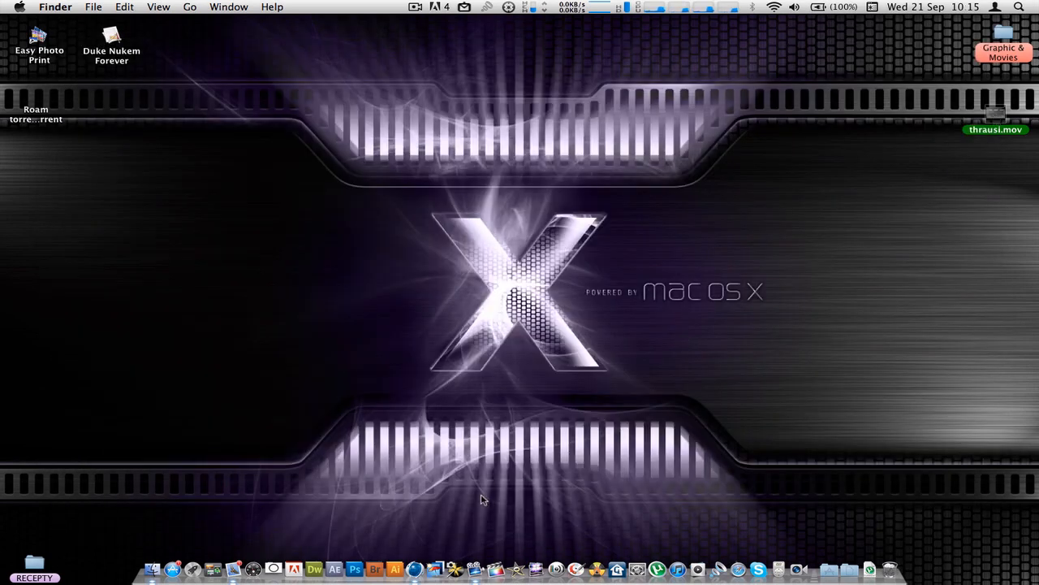
Switch to CINEMA 4D and briefly check the contents of the OfficeRoom group in the object hierarchy
left_click(418, 569)
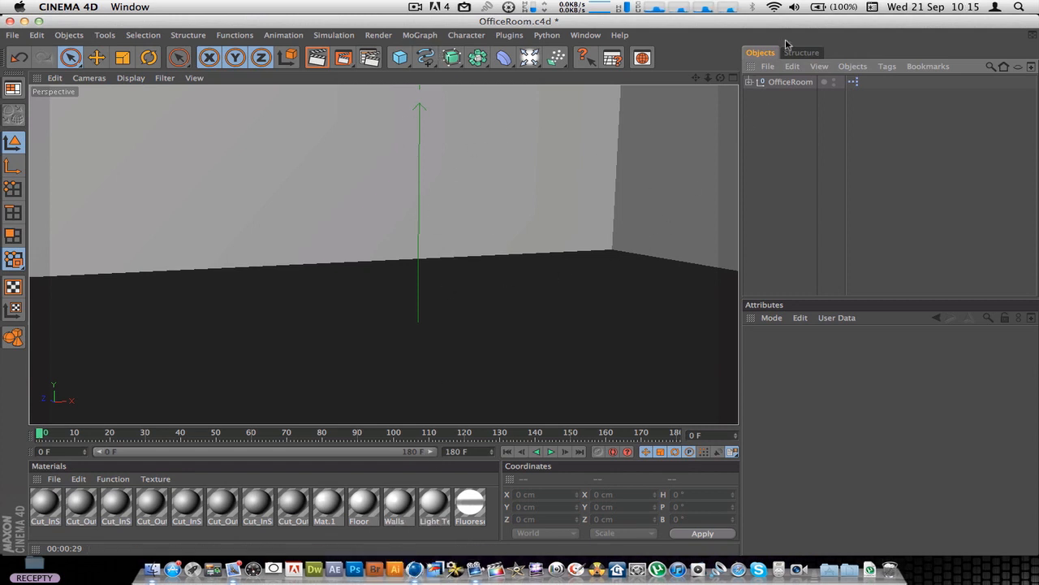
left_click(750, 83)
left_click(750, 83)
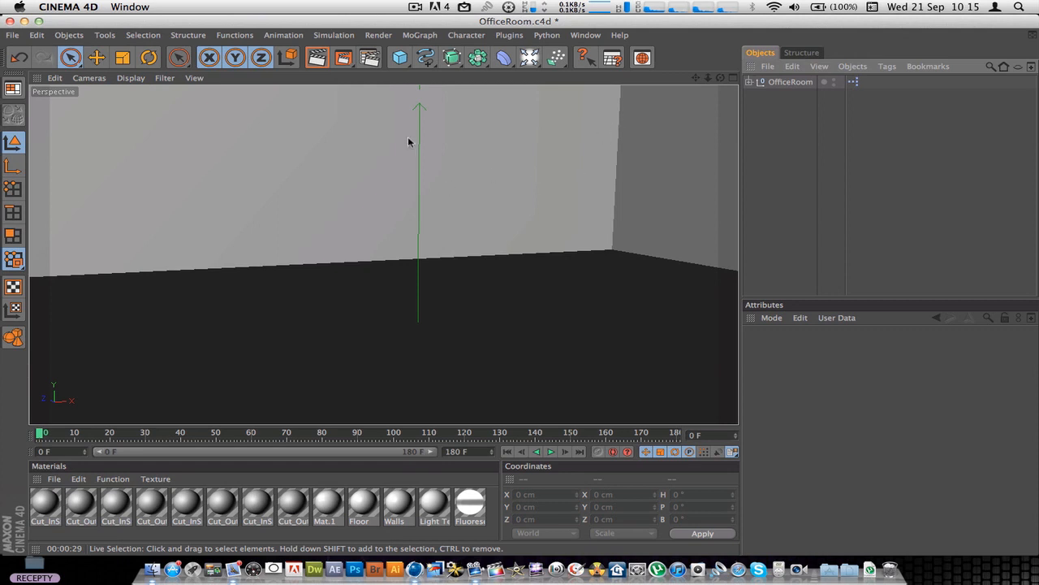
Add a MoText object reading "Text" with a depth of 70 and the Xirod Regular font
left_click(416, 35)
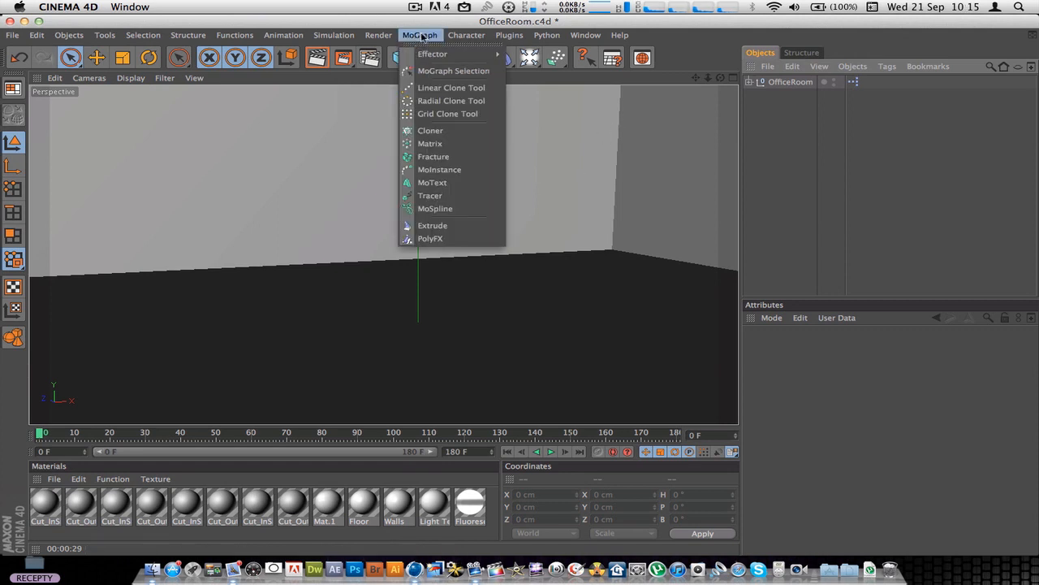
left_click(437, 183)
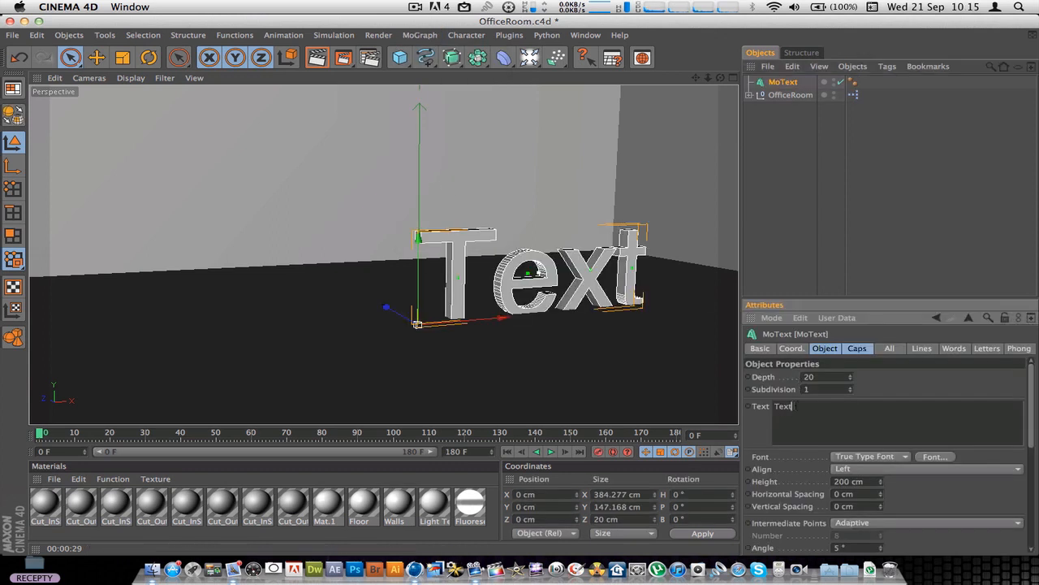
double_click(781, 406)
left_click(935, 457)
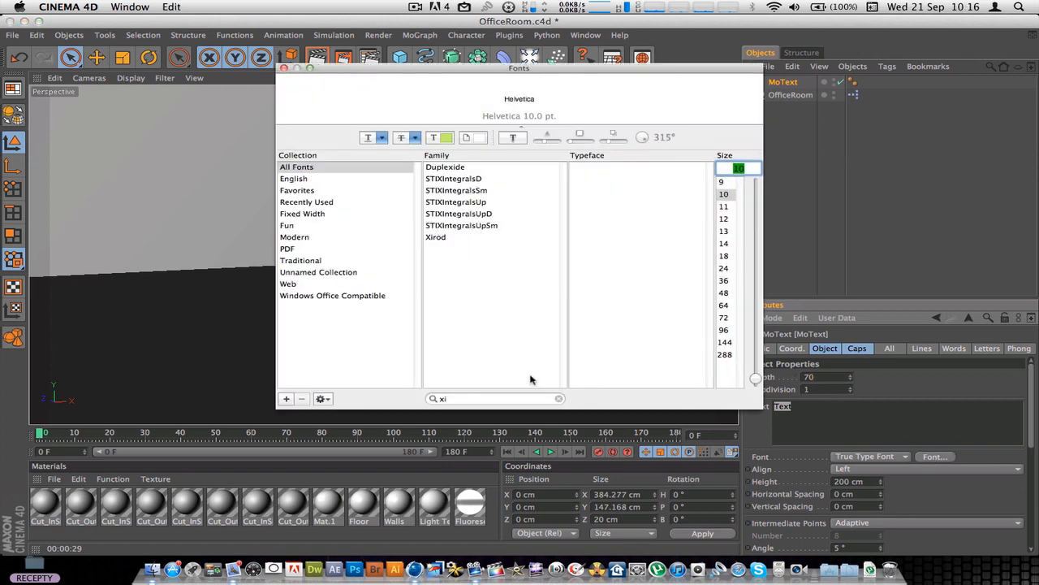
left_click(435, 237)
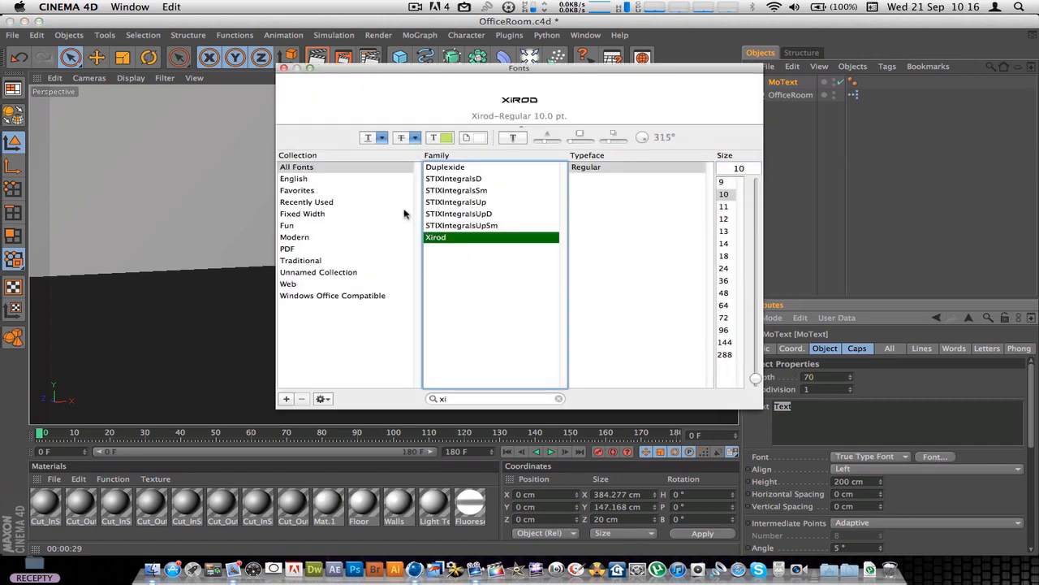
left_click(284, 67)
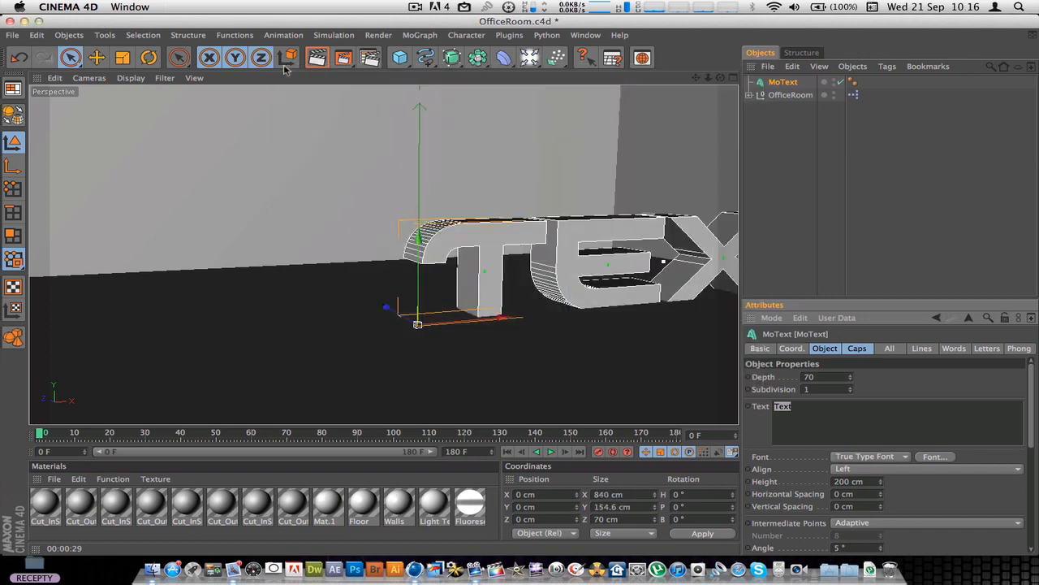
Move the MoText object along X to about -380 cm and set its text height to 170 cm
left_click_drag(491, 323, 233, 347)
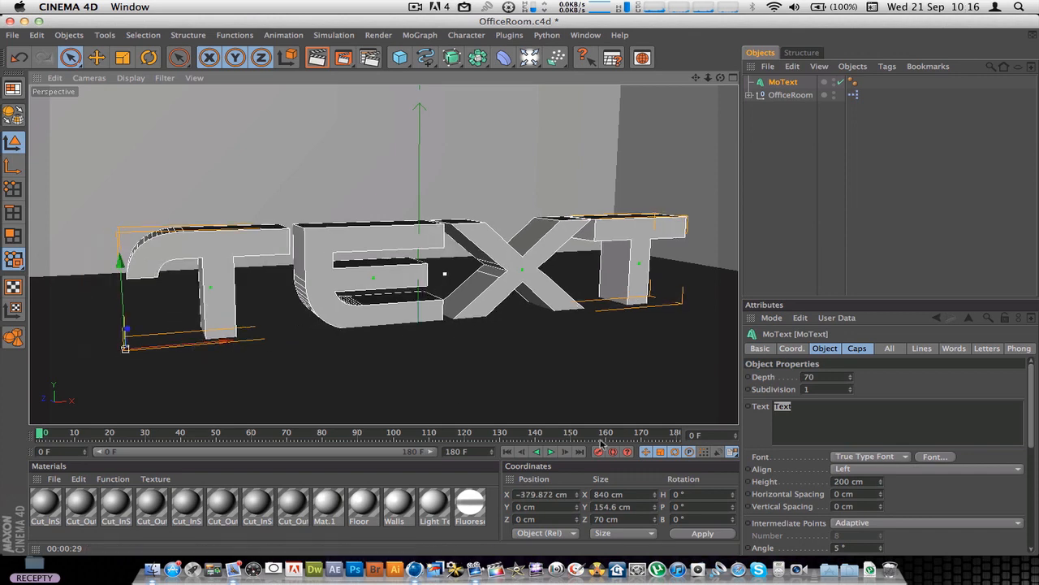
left_click(827, 348)
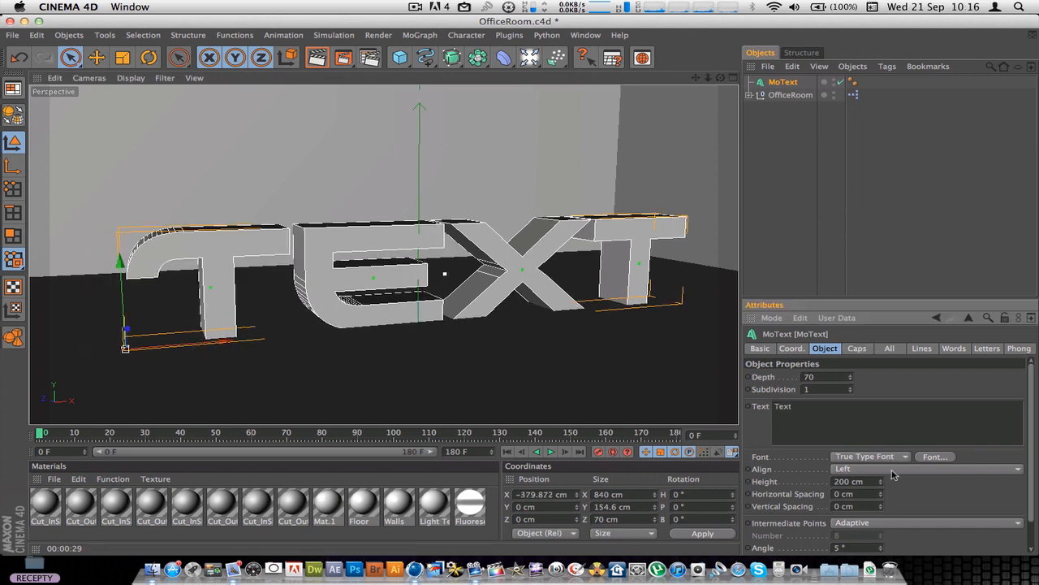
mouse_move(880, 482)
left_mouse_down()
mouse_move(881, 503)
mouse_move(882, 485)
left_mouse_up()
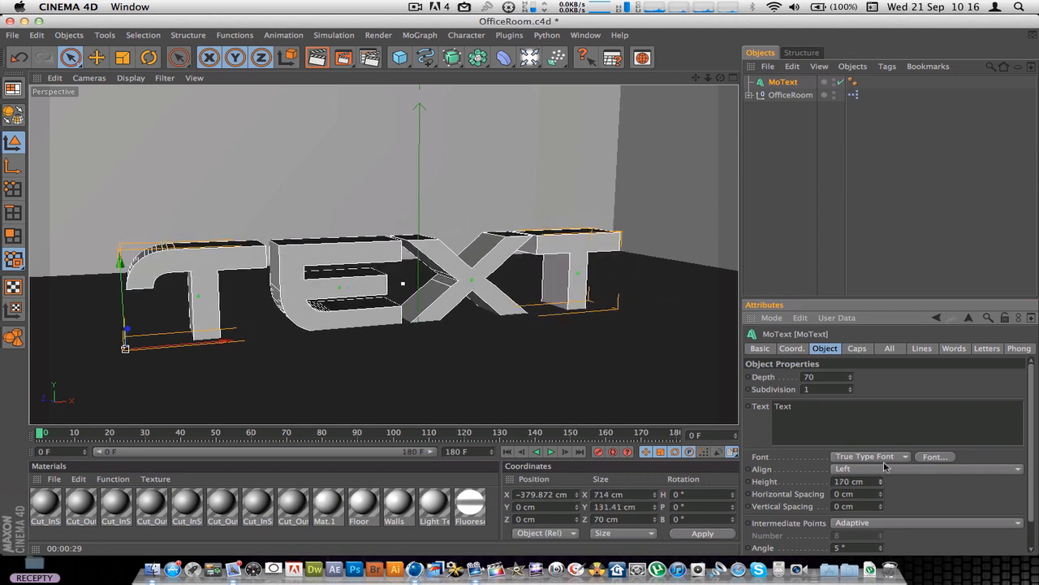
Give the MoText object a Fillet Cap at the start with the 1 Step fillet type
left_click(856, 349)
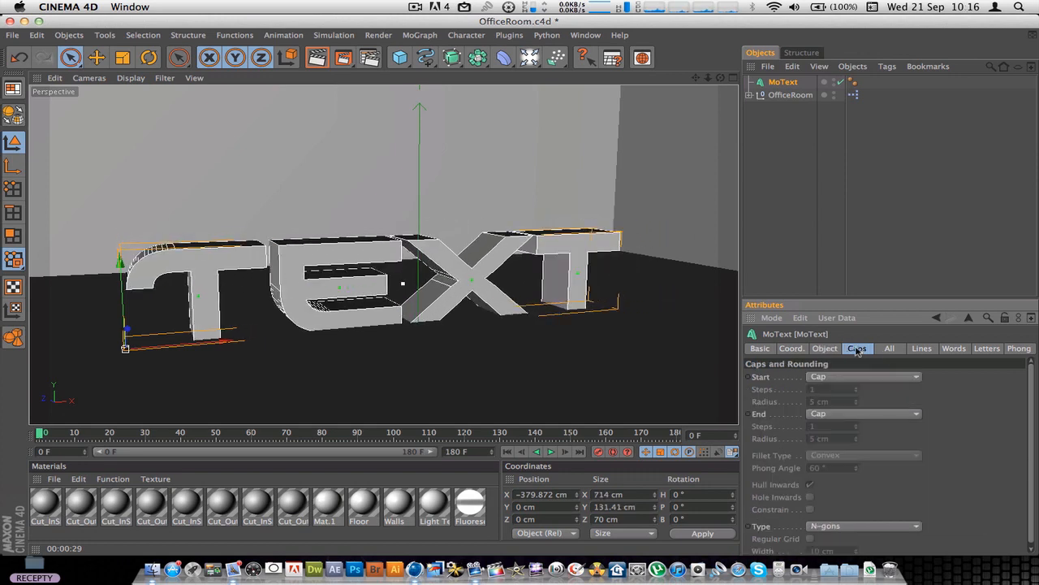
left_click(836, 377)
left_click(834, 429)
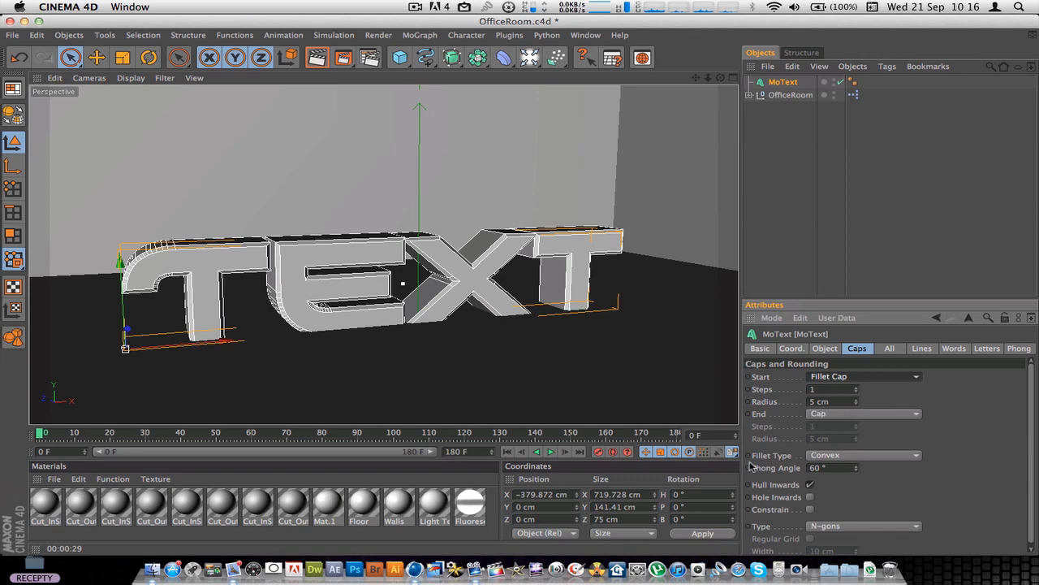
left_click(823, 456)
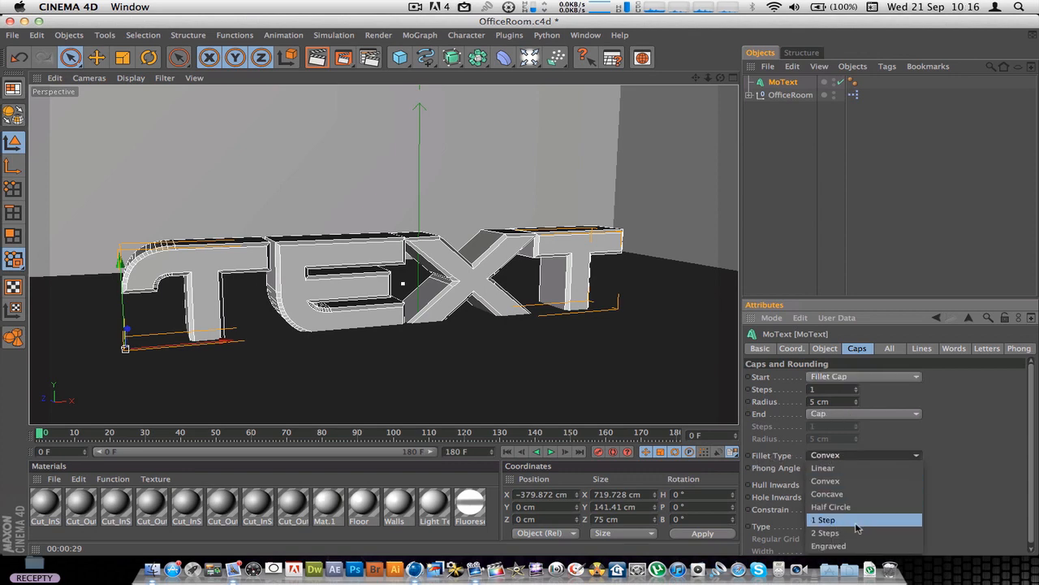
left_click(823, 519)
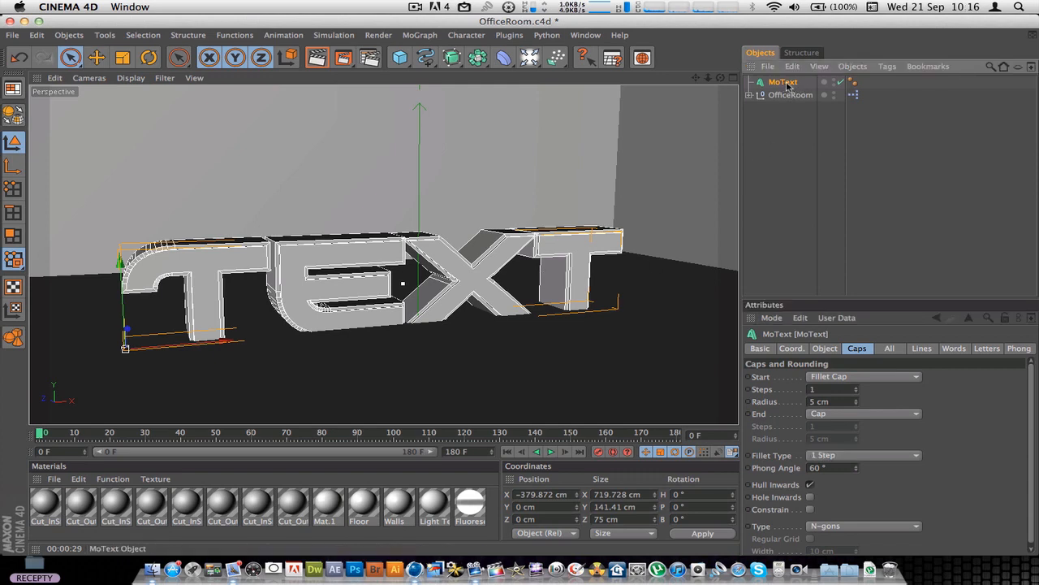
Break the MoText object into 40 random pieces with the Thrausi plugin and close its window
left_click(510, 35)
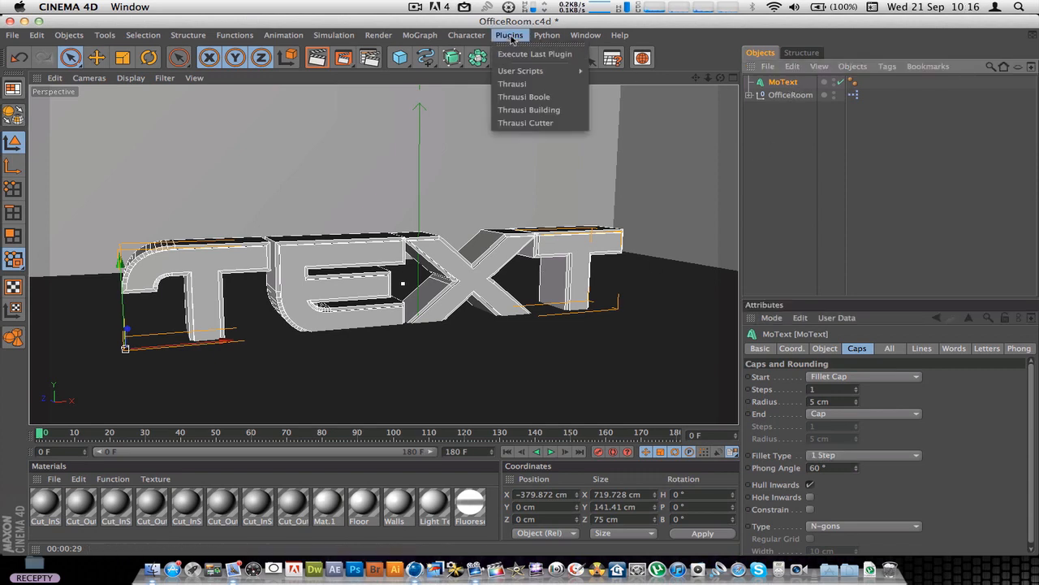
left_click(513, 85)
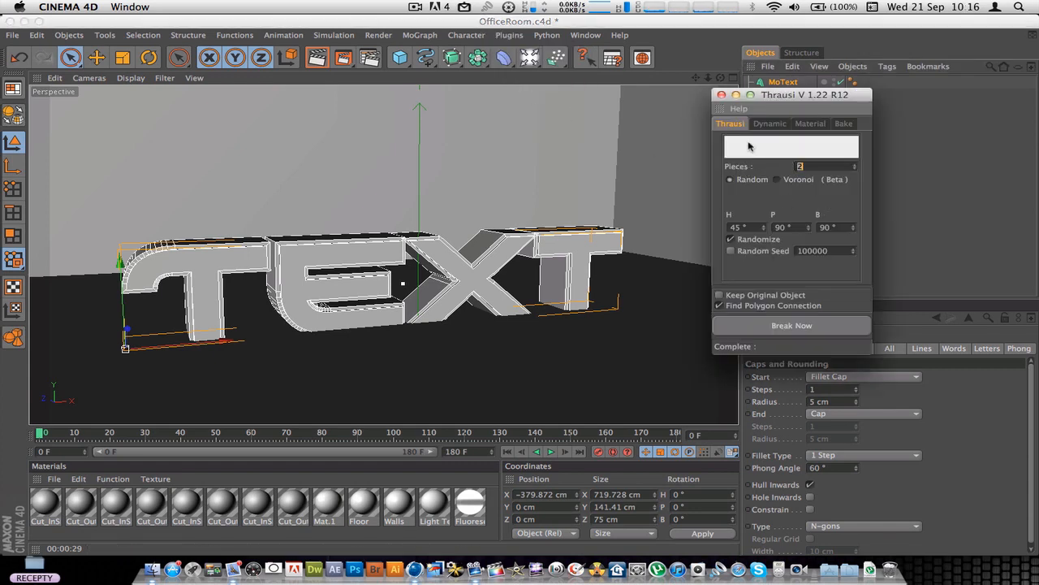
left_click_drag(759, 99, 749, 98)
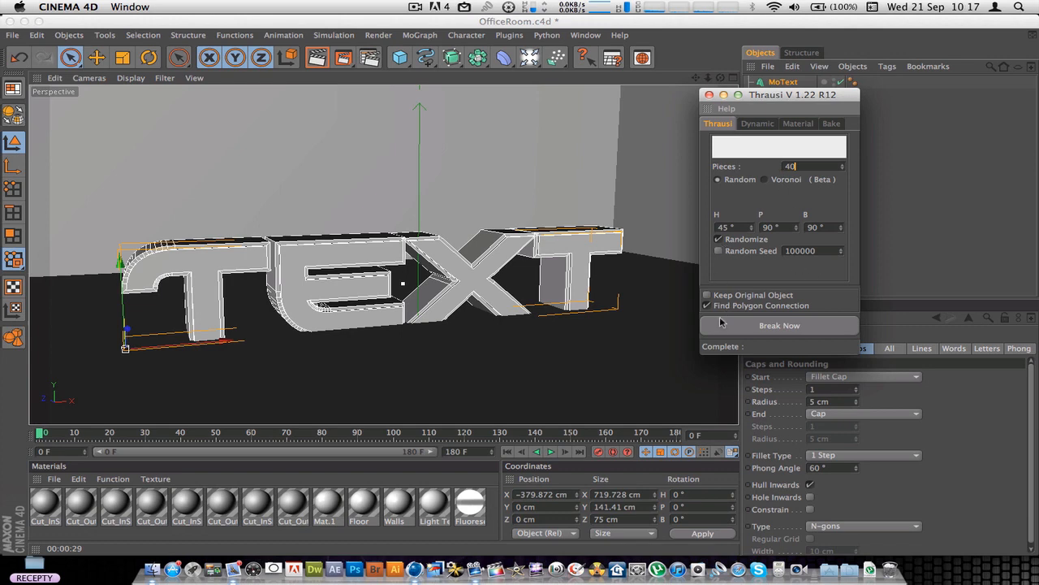
left_click(767, 326)
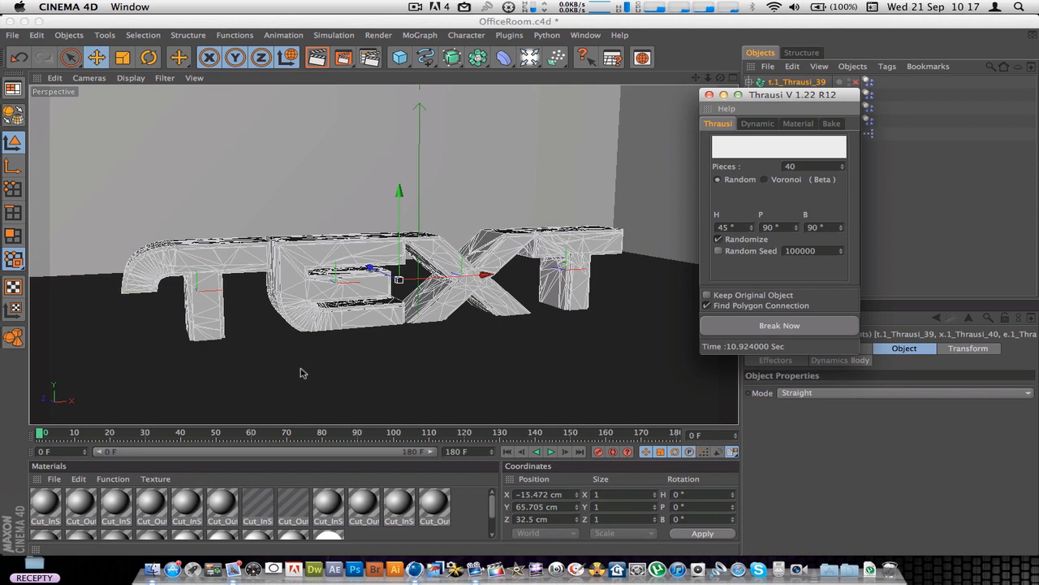
left_click(709, 95)
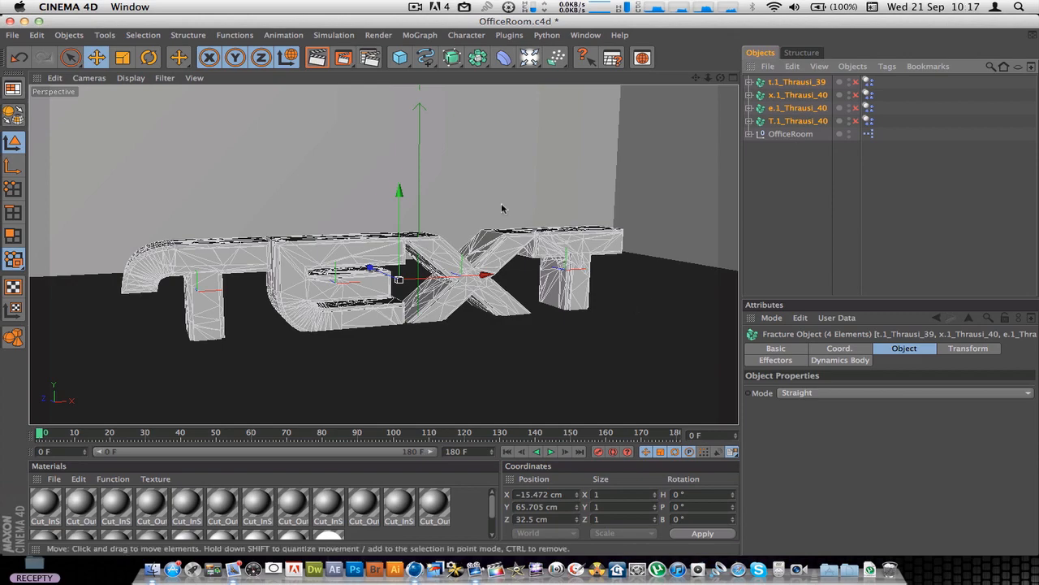
Play the fracture simulation briefly and return to the first frame
left_click(552, 452)
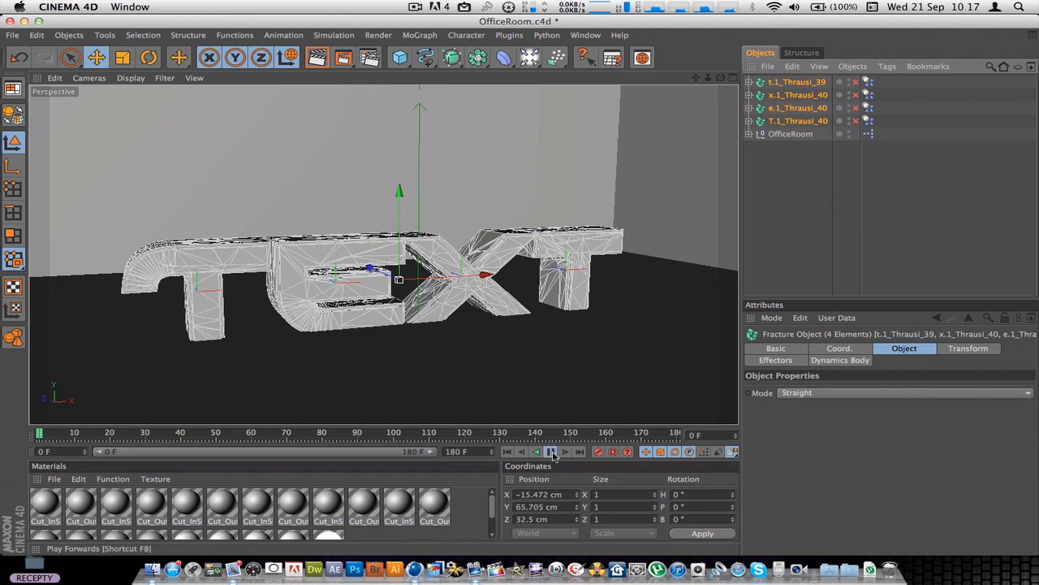
left_click(551, 452)
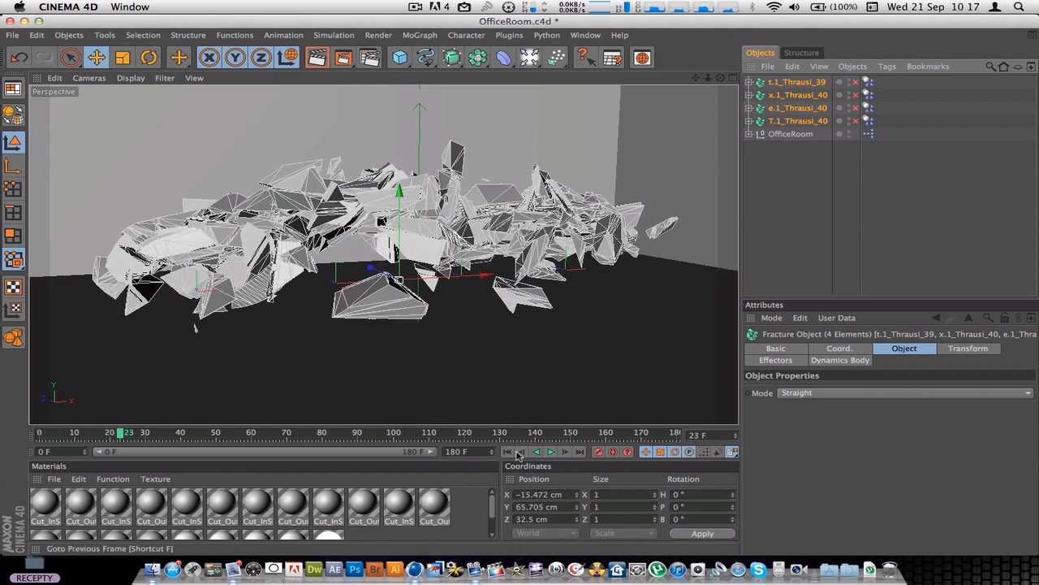
left_click(508, 452)
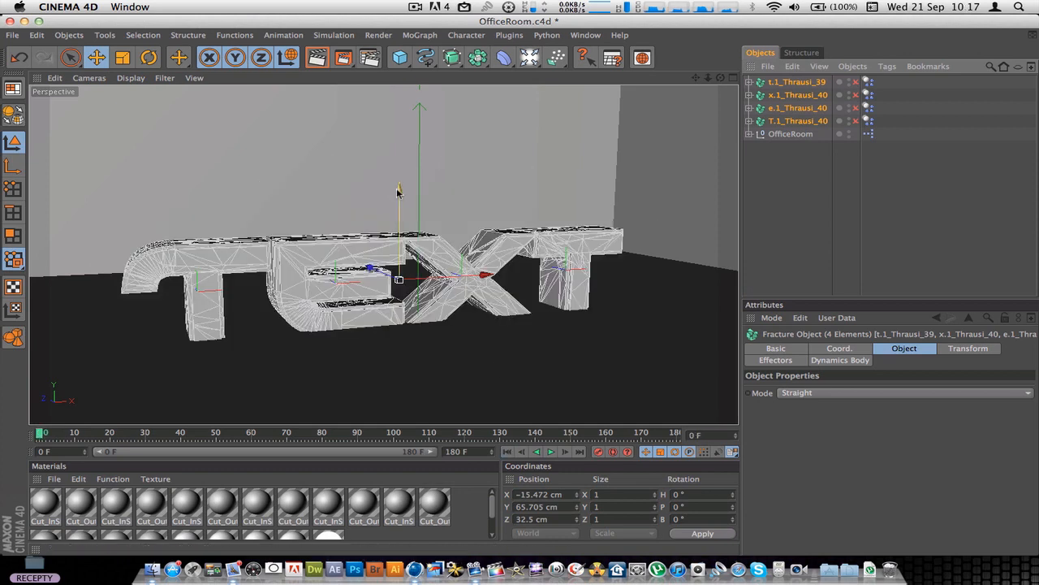
Raise the four fractured letters to a Y position of about 76 cm and test the simulation from the first frame
left_click_drag(397, 190, 398, 184)
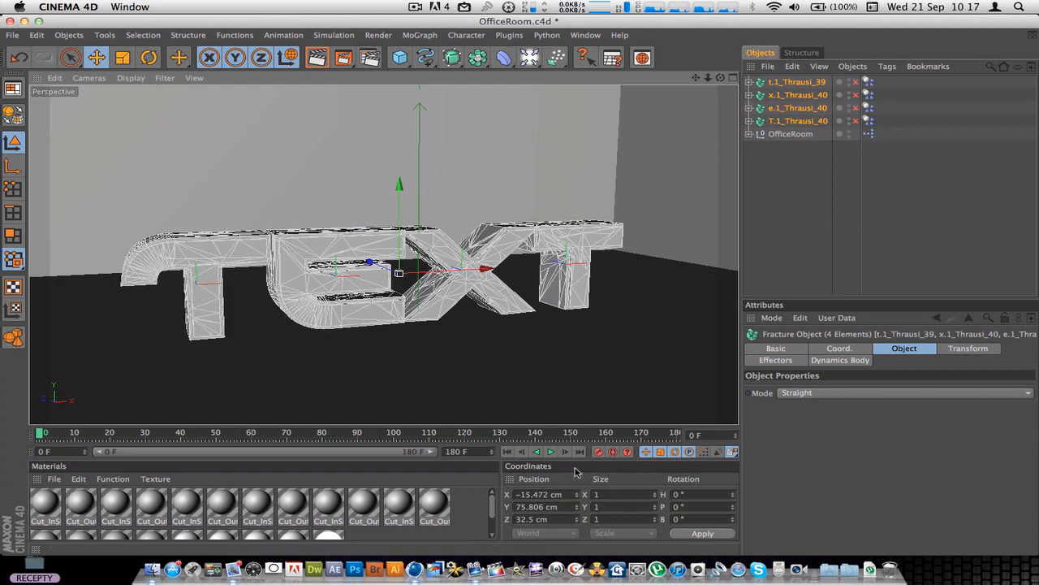
left_click(550, 451)
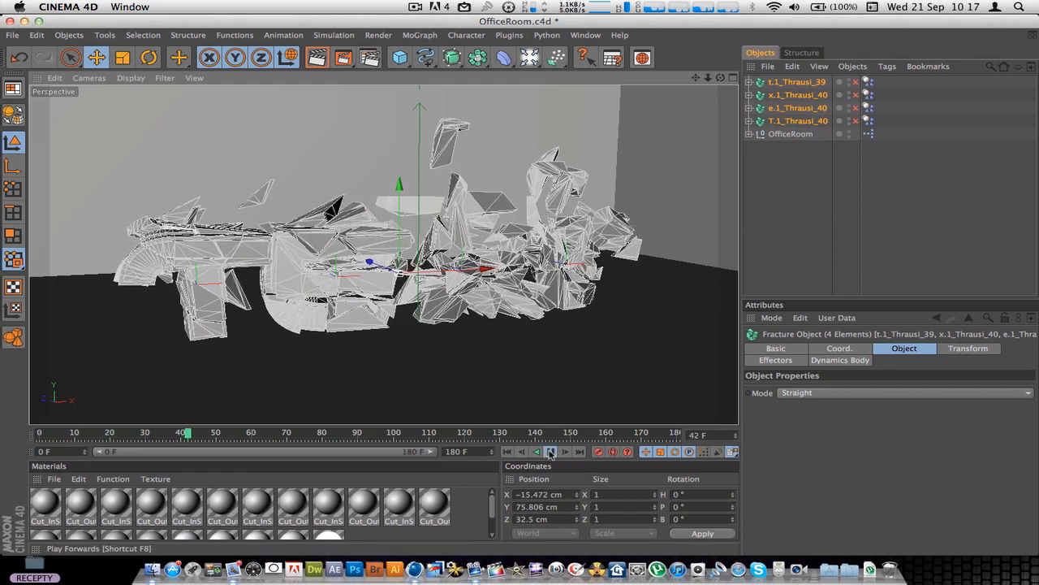
left_click(551, 452)
left_click(508, 451)
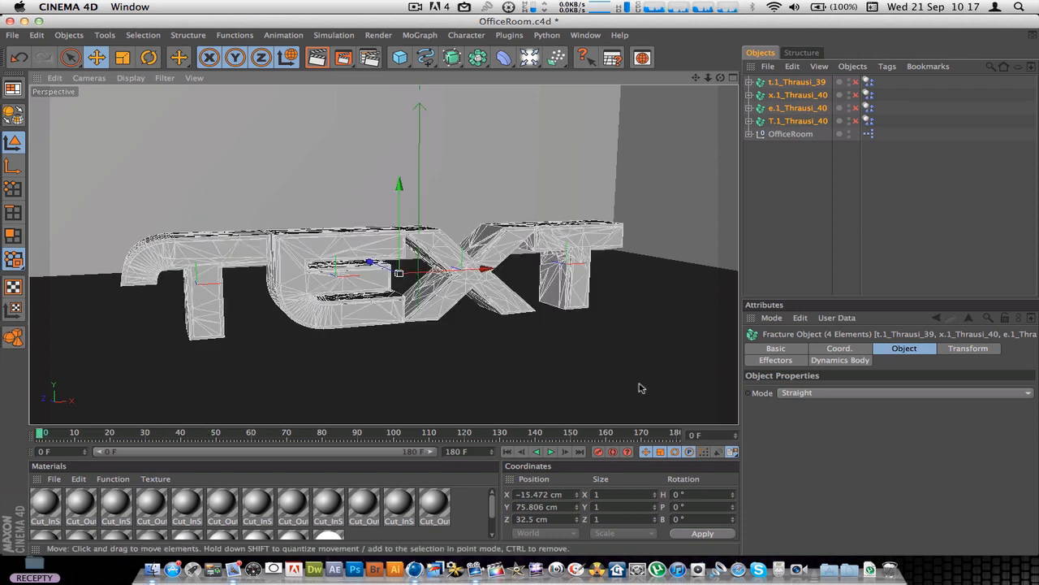
Set the project's dynamics gravity to 100 cm, play the collapse, and rewind to the first frame
key("ctrl+d")
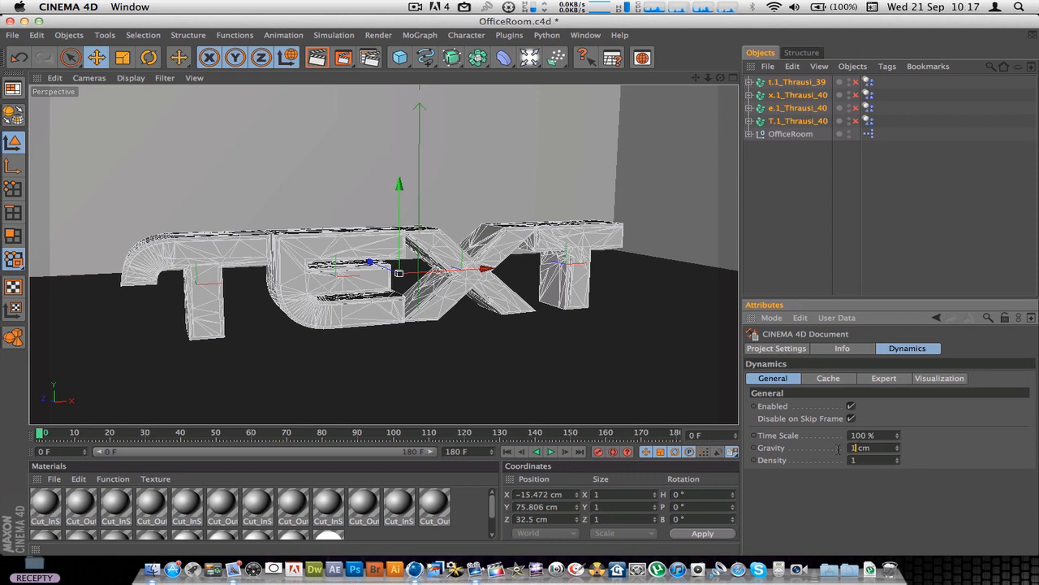
type("00")
left_click(550, 452)
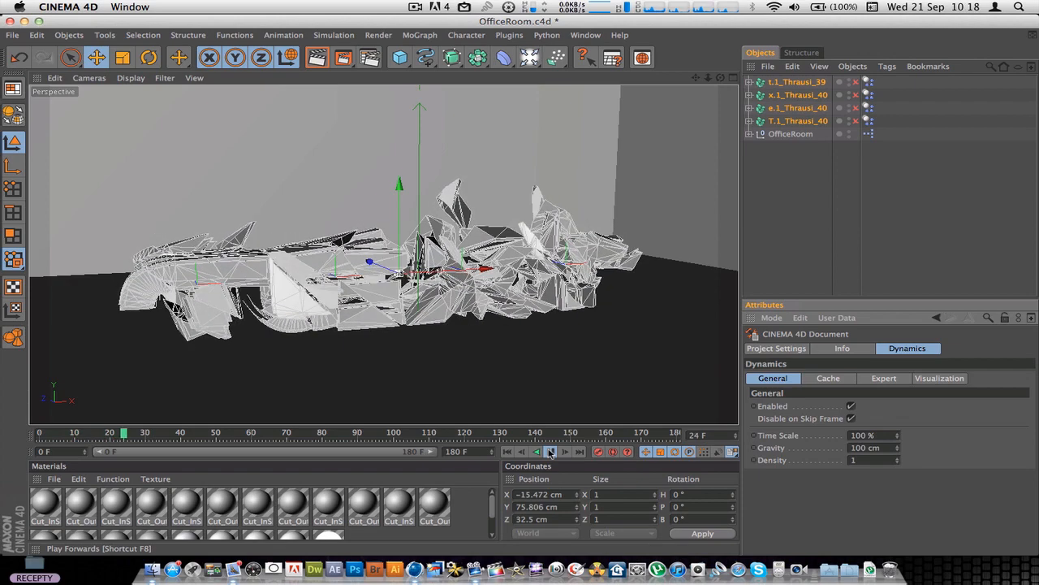
left_click(550, 453)
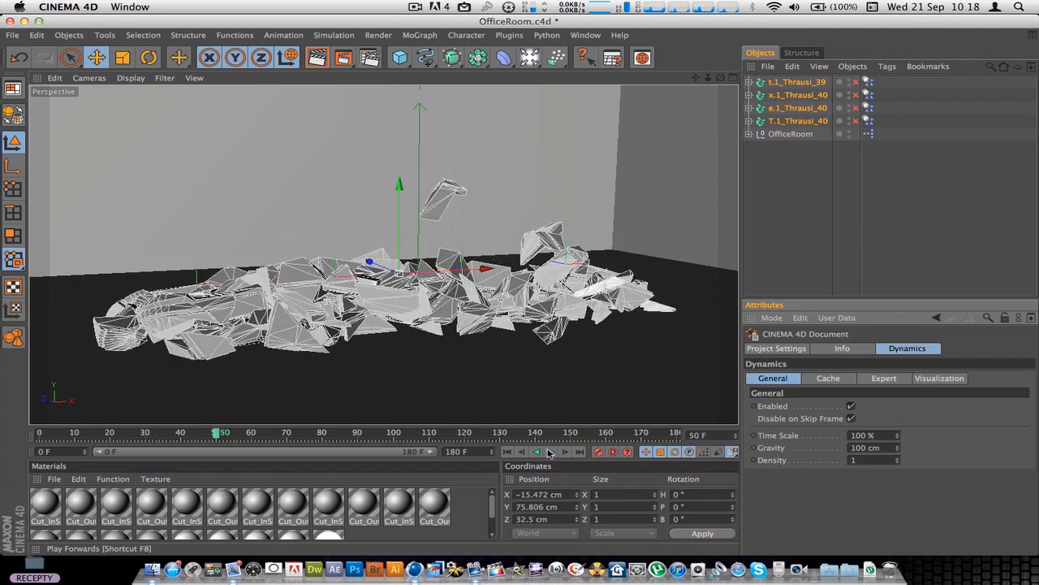
left_click(507, 452)
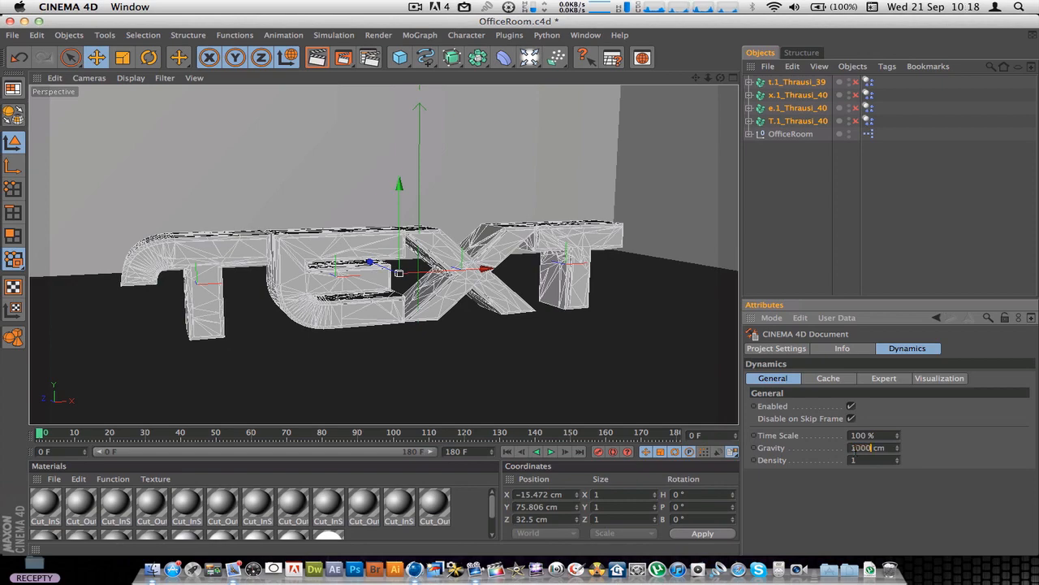
Set the project's dynamics gravity to 1000 cm, play the collapse, and rewind to the first frame
left_click(551, 452)
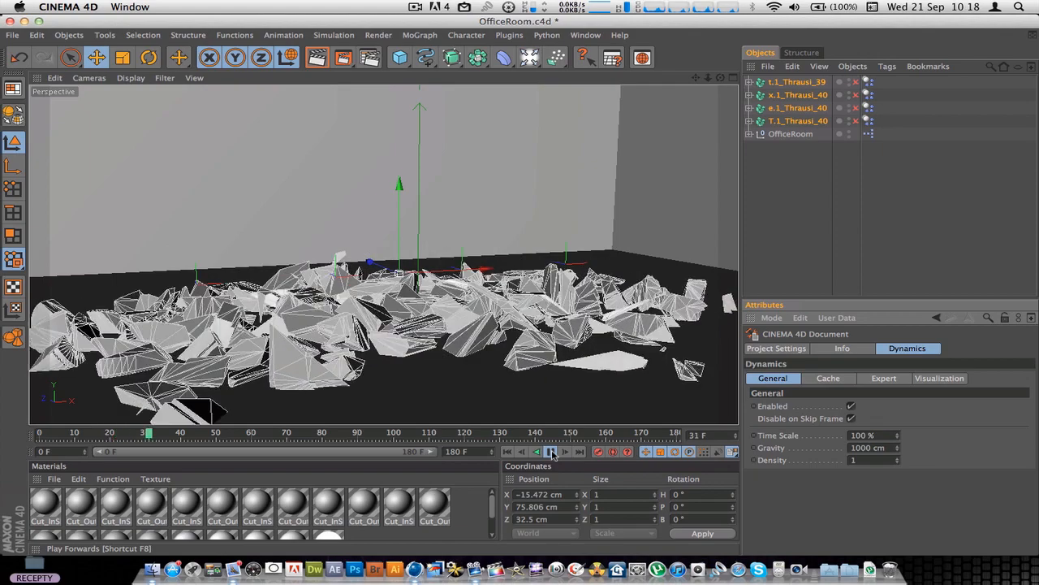
left_click(551, 451)
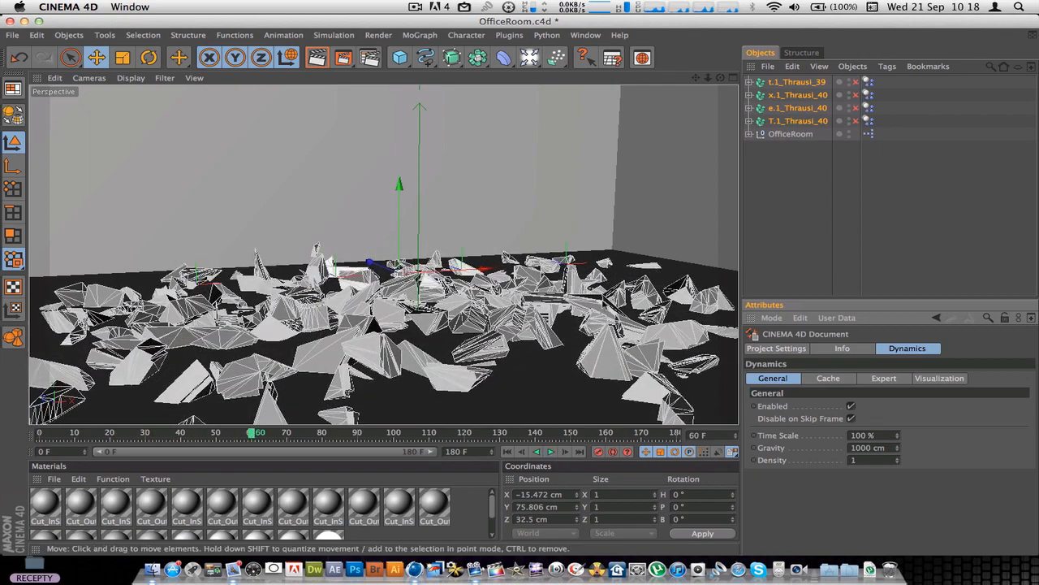
left_click(508, 452)
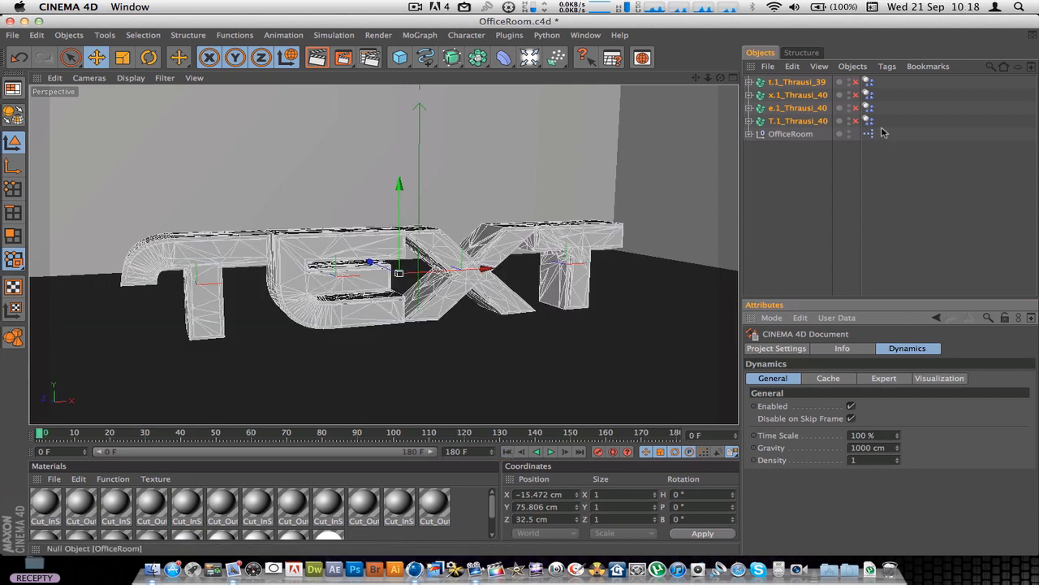
Set the collision friction to 100% on the dynamics body tags of all four fractured letters
left_click(869, 82)
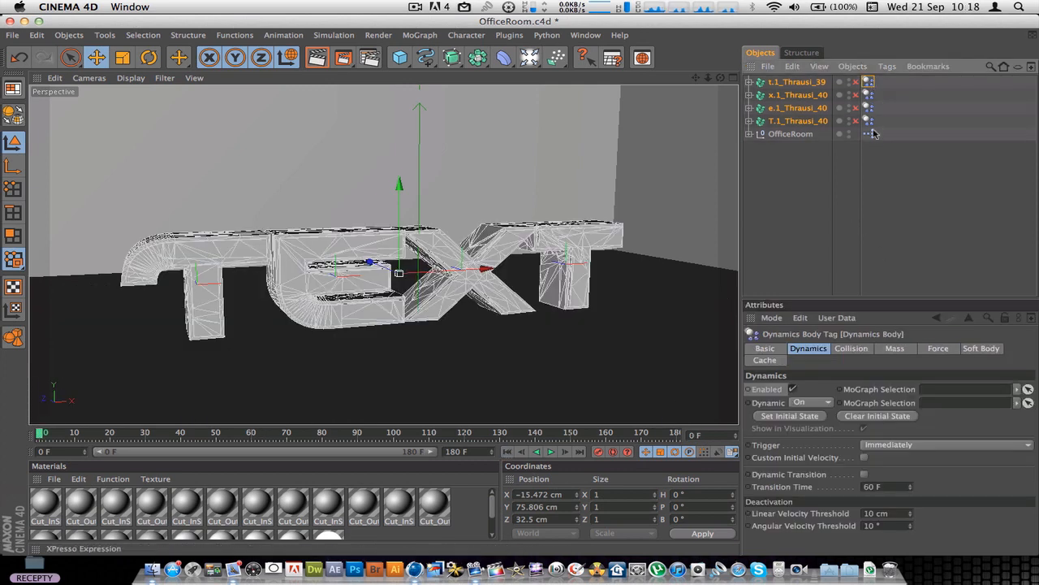
left_click(869, 121, "shift")
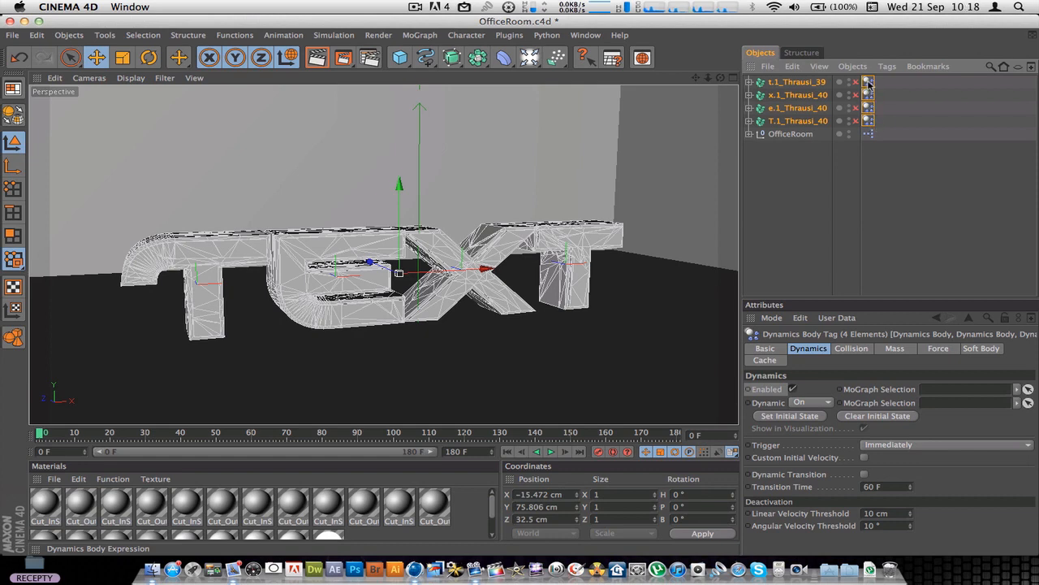
left_click(859, 351)
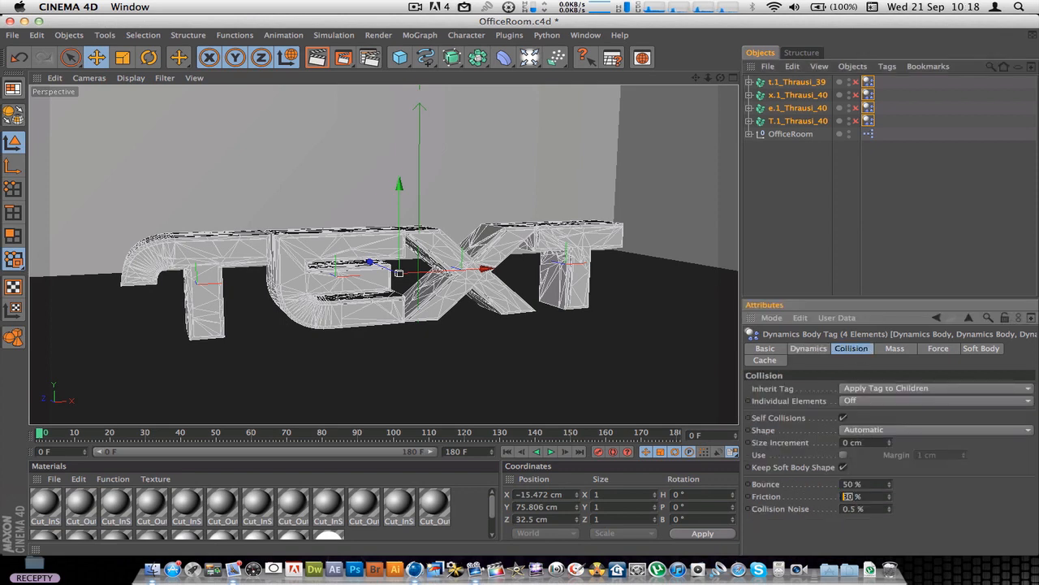
type("100")
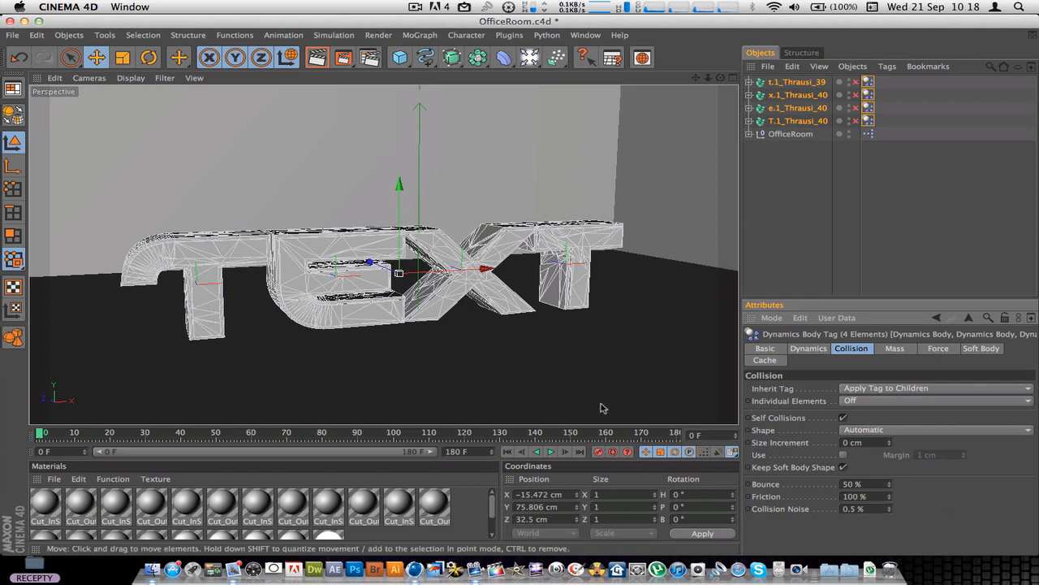
Play the collapse simulation with the new friction and return to the first frame
left_click(552, 453)
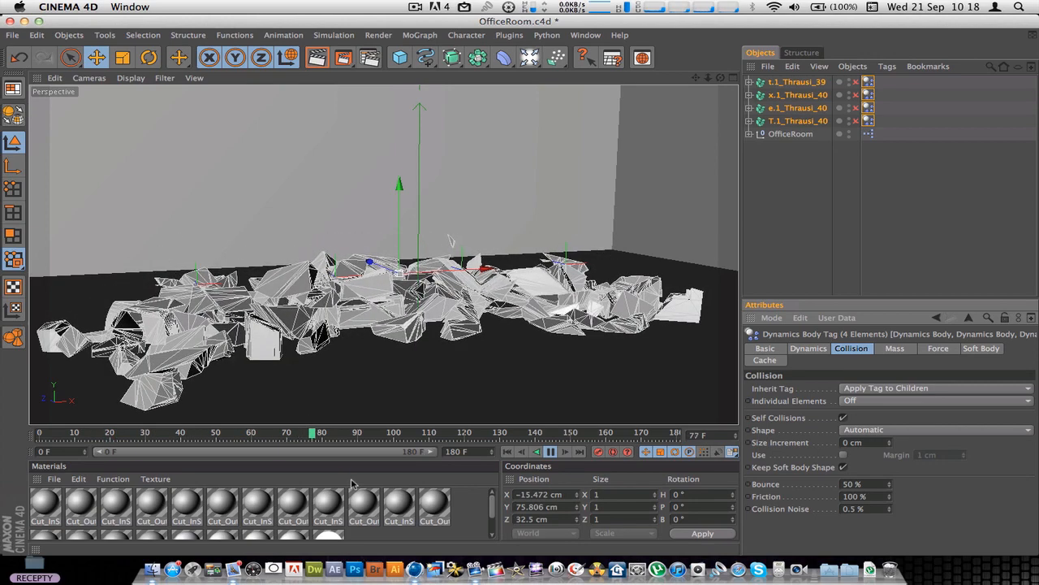
left_click(551, 451)
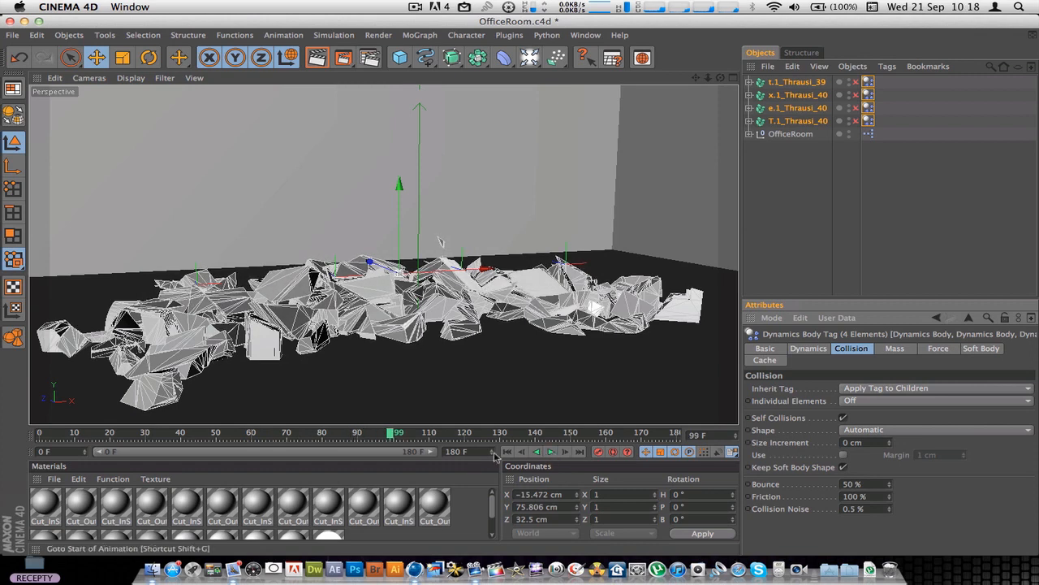
left_click(506, 451)
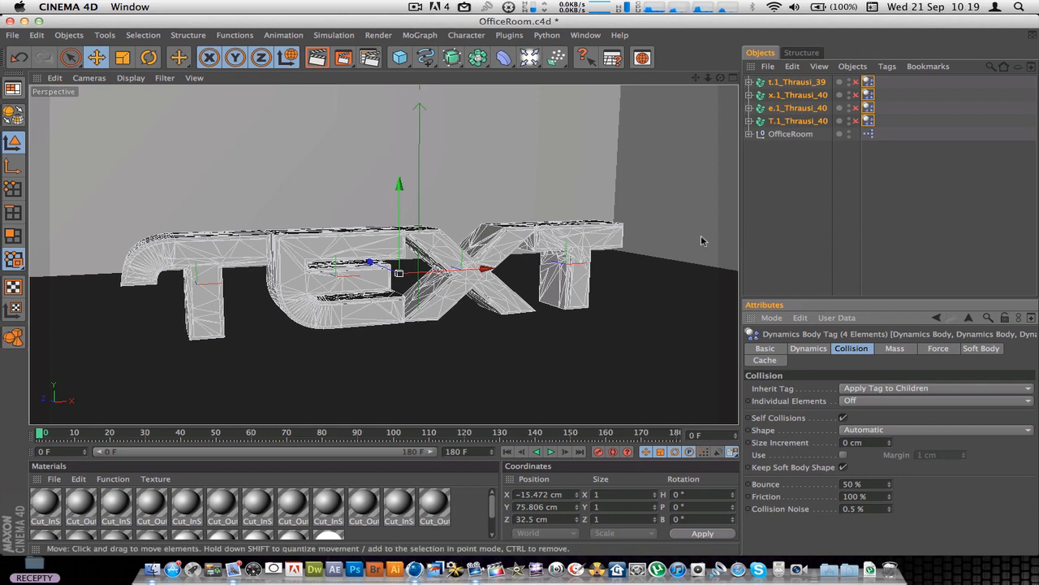
Set the project's dynamics gravity to 0 cm, play the simulation, and rewind to the first frame
key("super+d")
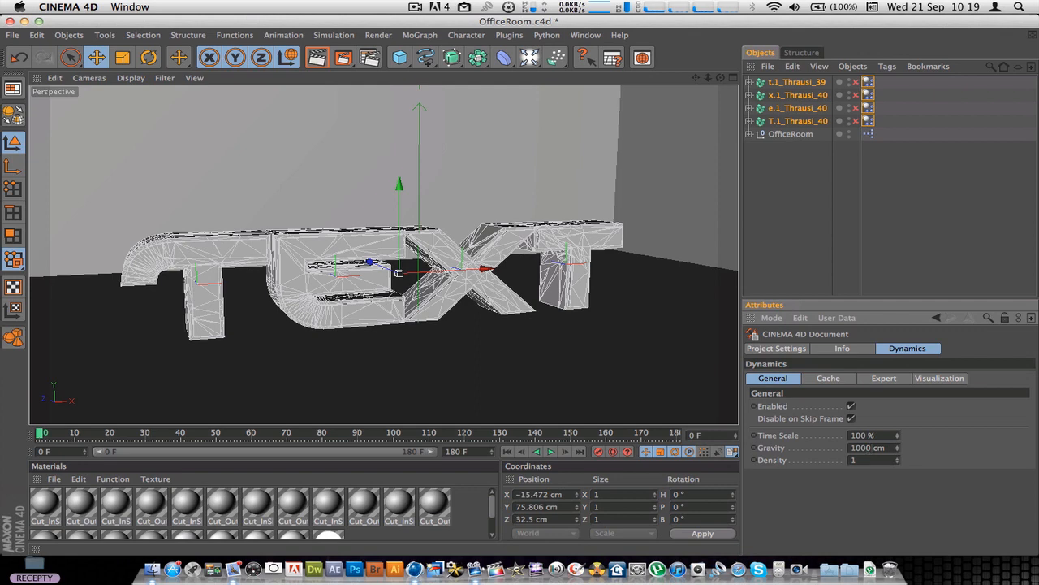
type("0")
left_click(553, 454)
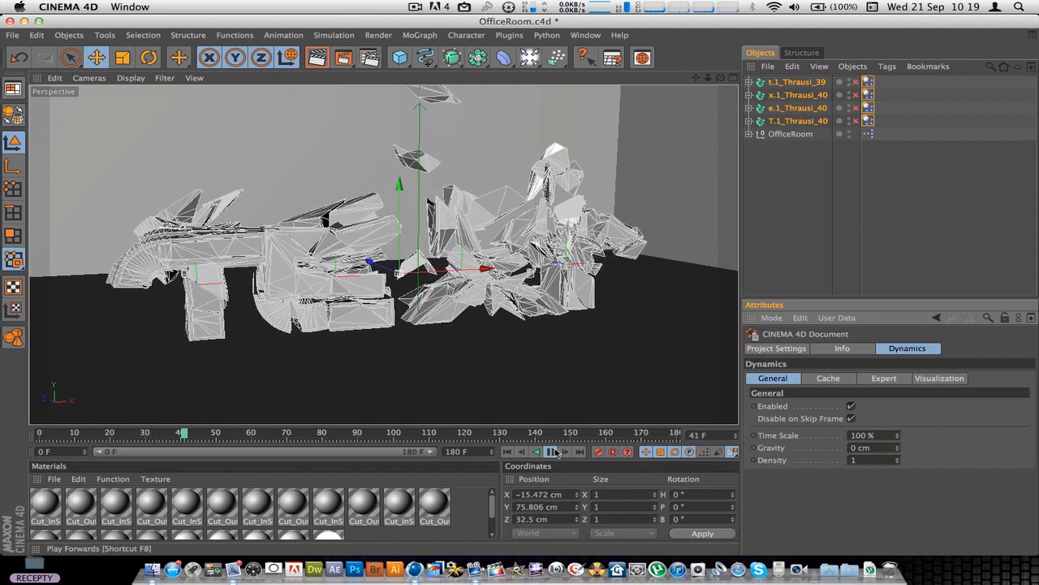
left_click(552, 452)
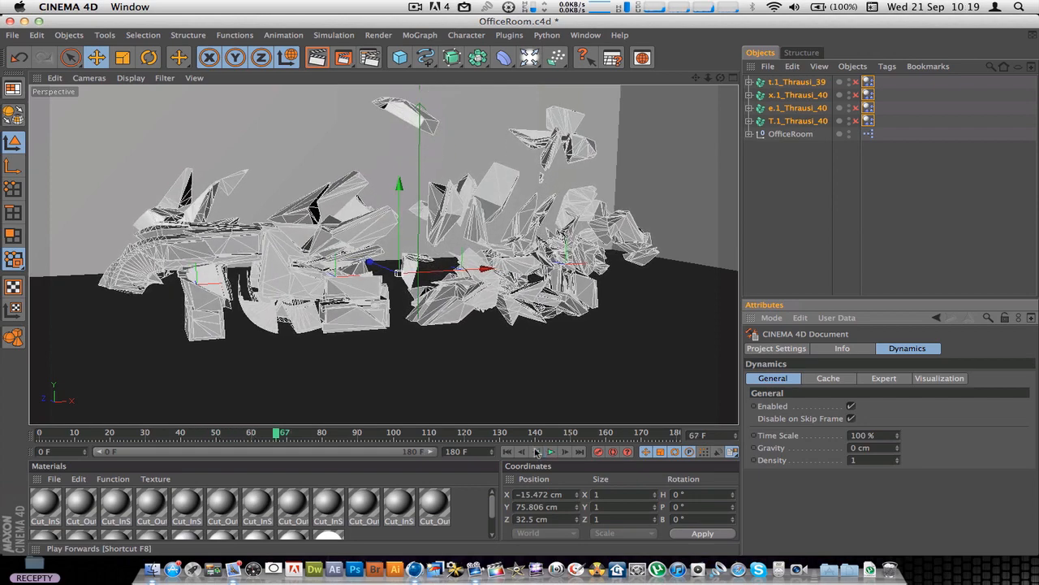
left_click(508, 453)
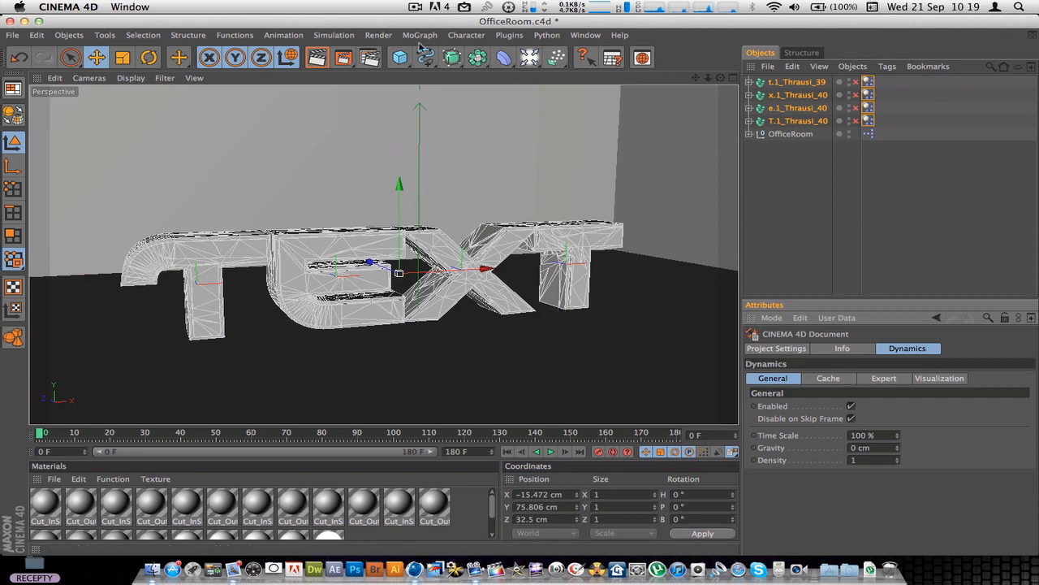
Add an Attractor particle modifier and move it along X to about 204 cm
left_click(330, 39)
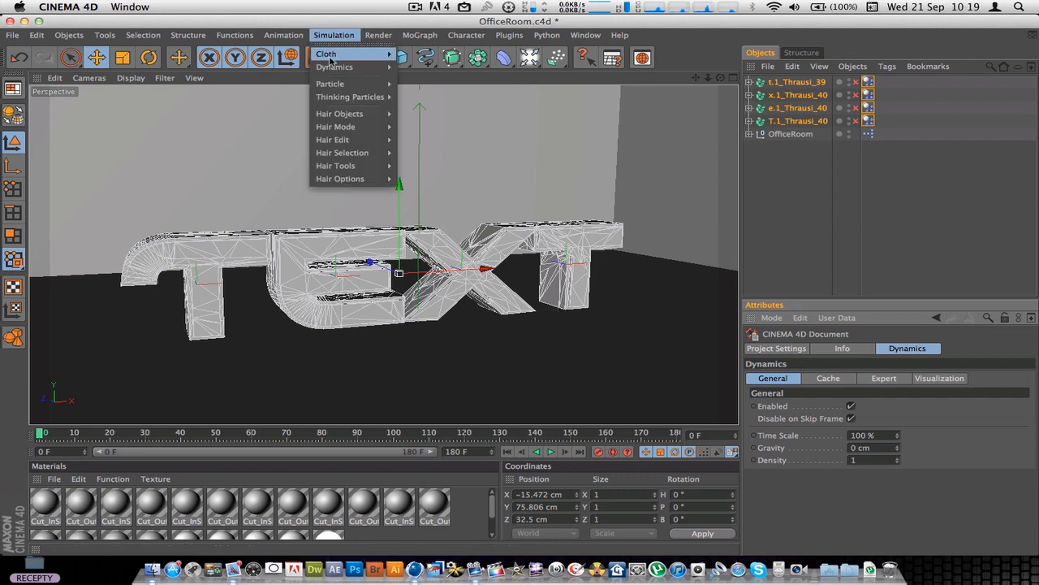
mouse_move(329, 83)
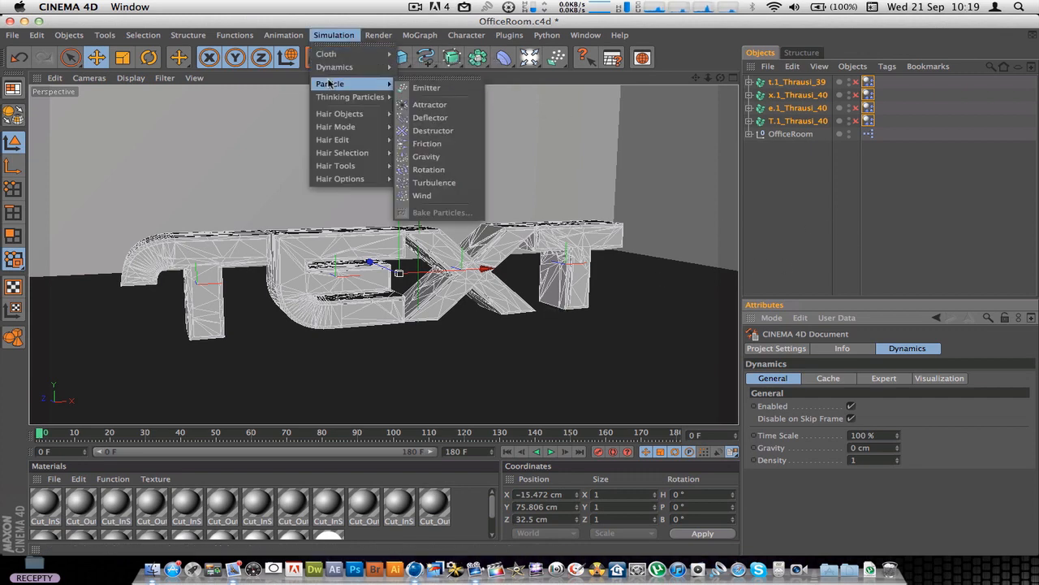
left_click(445, 108)
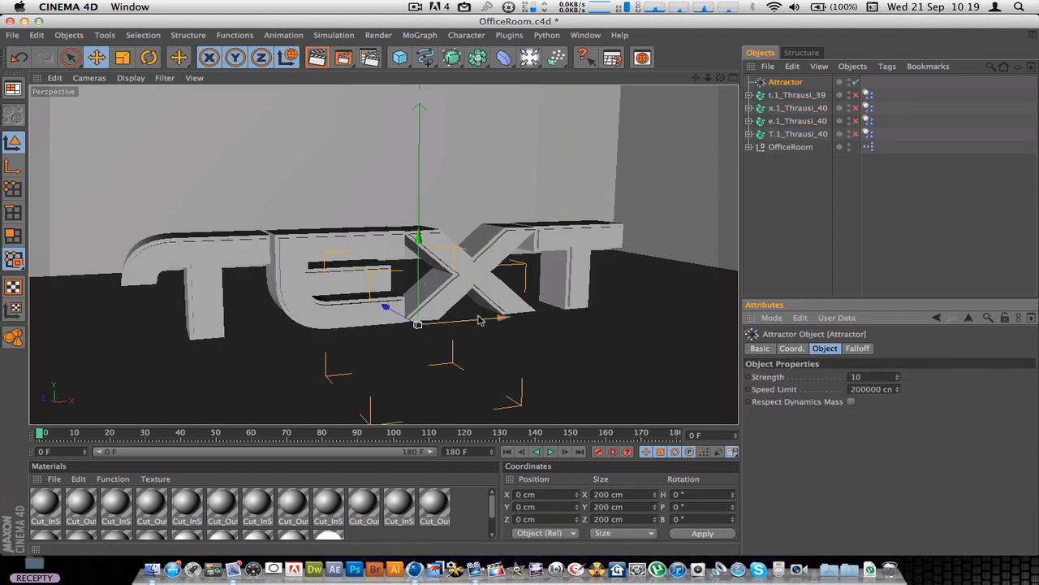
left_click_drag(488, 318, 628, 307)
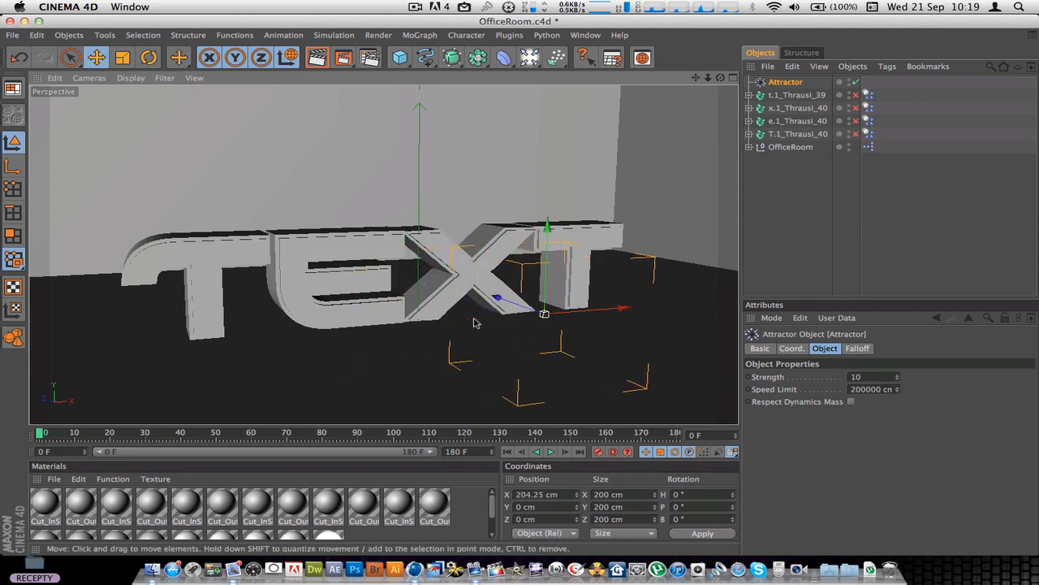
Group the Attractor and the four fractured letter objects under one null
left_click(799, 134)
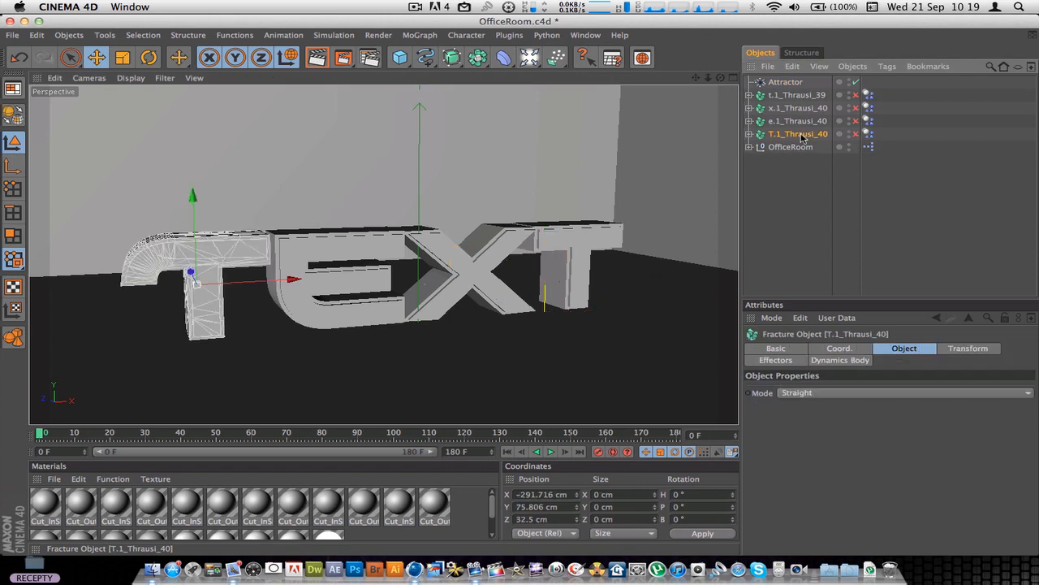
left_click(784, 83, "shift")
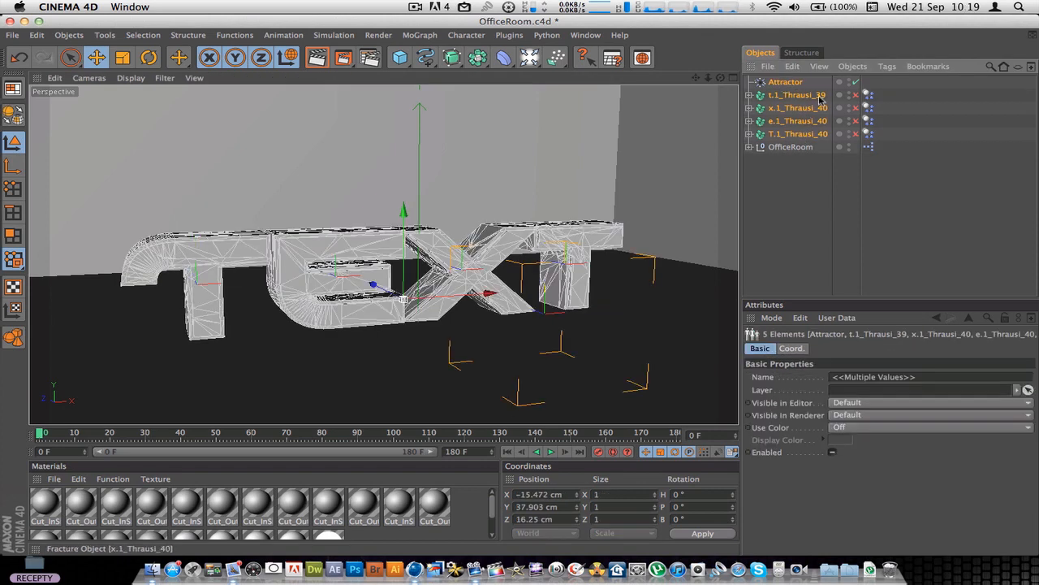
left_click(853, 67)
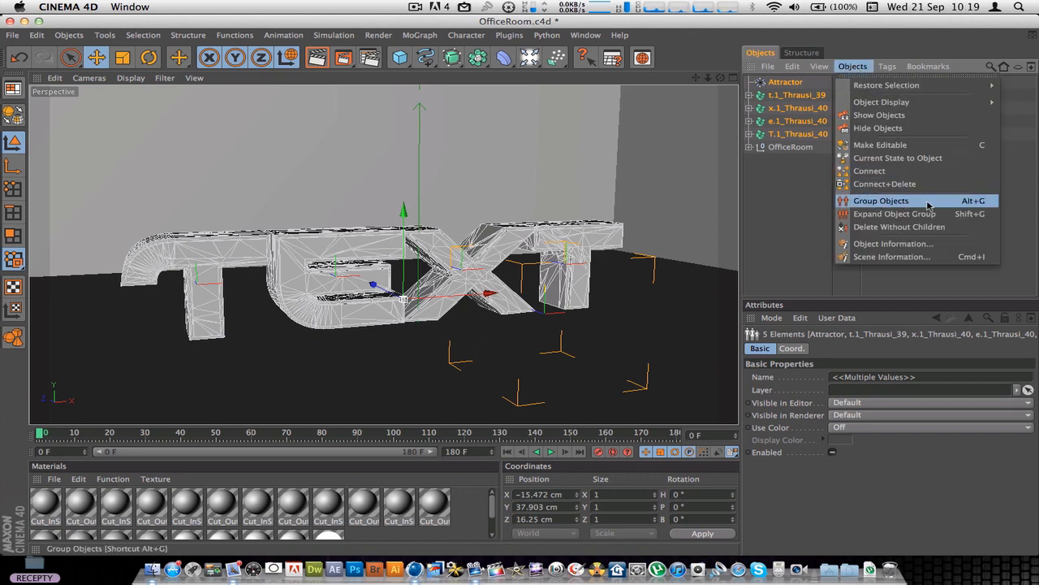
left_click(958, 205)
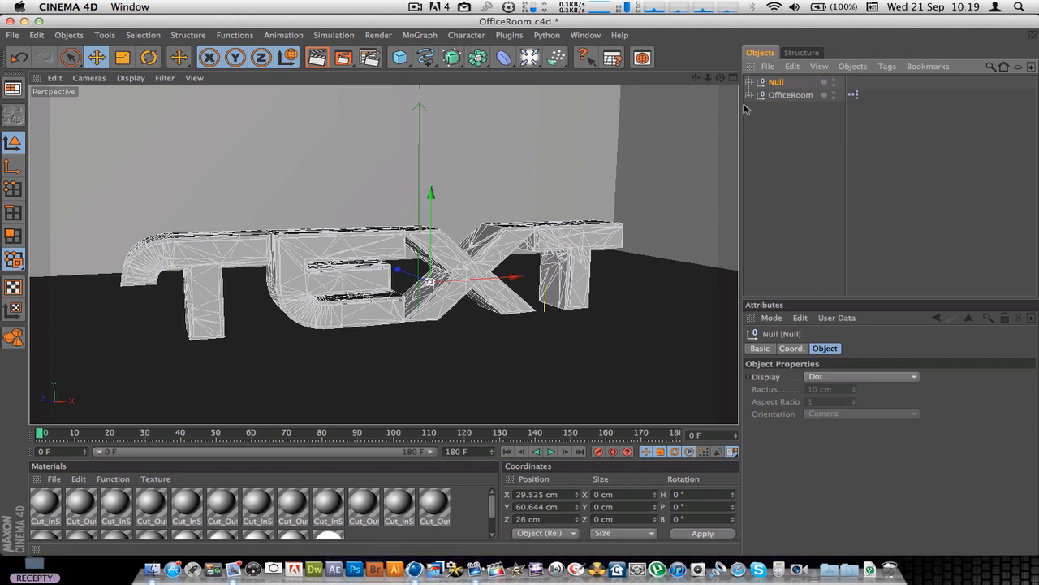
Rename the new group null as "Text thrausi"
double_click(778, 82)
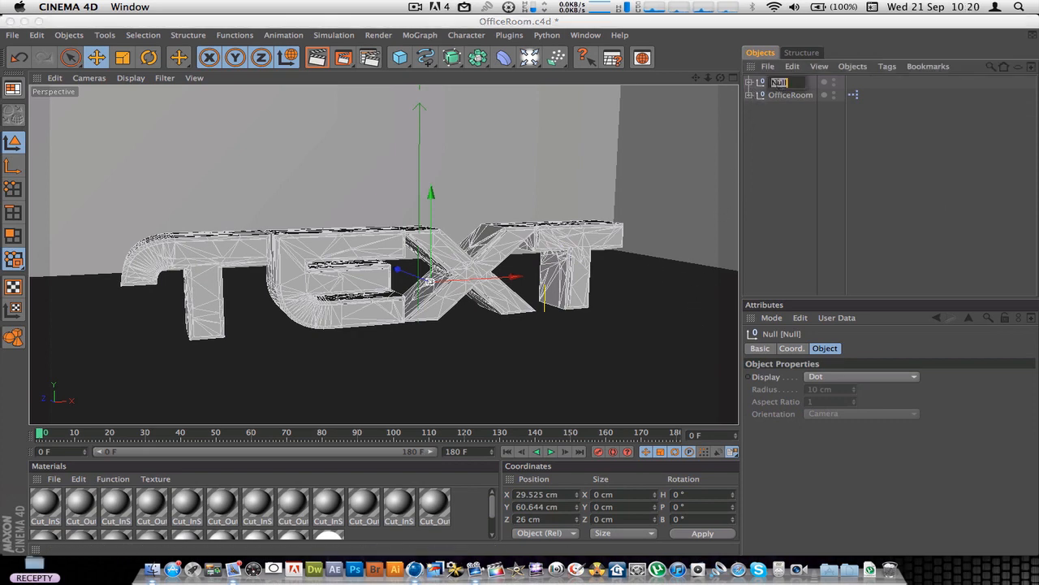
type("T")
type("ext thra")
type("usi")
key("Return")
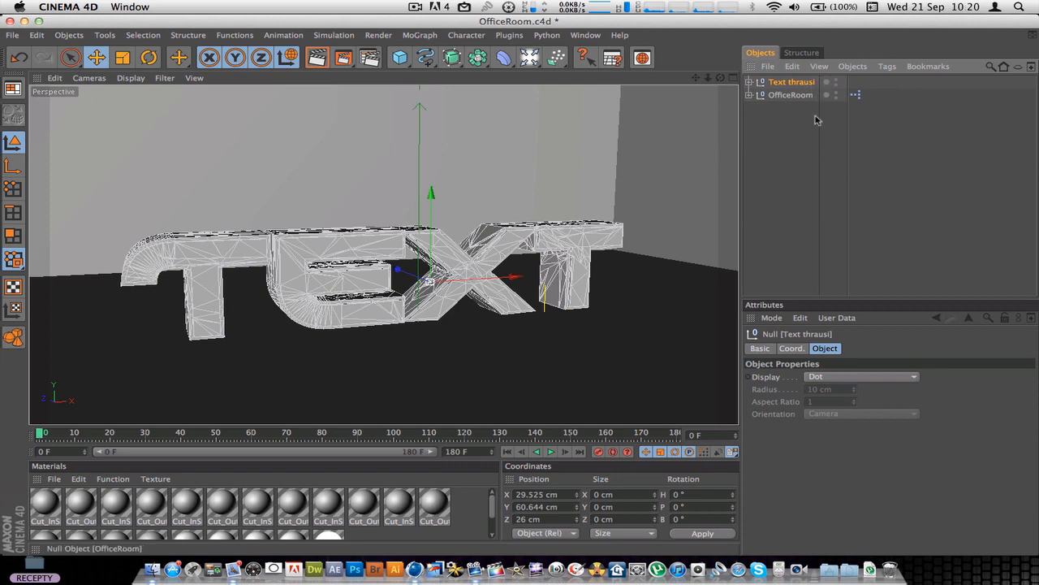
Move the Attractor inside the group outside the room in the top view, to about X 697 cm and Z -1136 cm
left_click(749, 82)
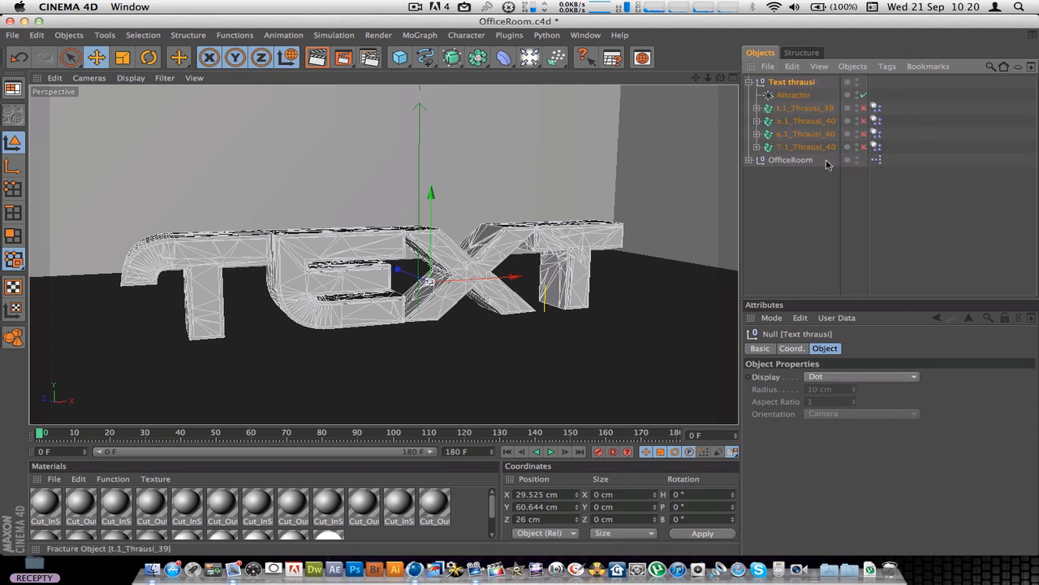
left_click(794, 95)
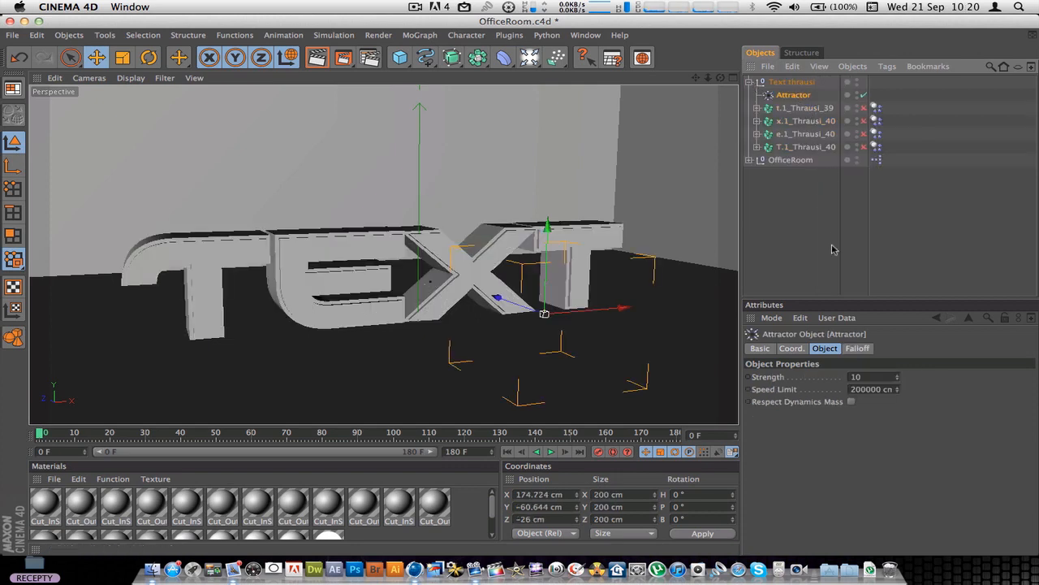
left_click(733, 77)
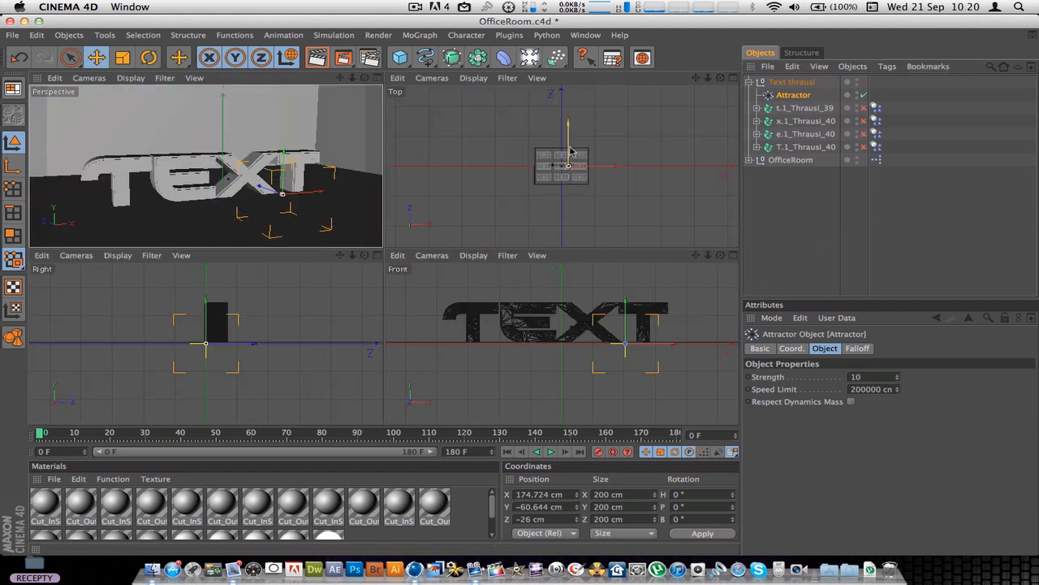
left_click_drag(569, 132, 569, 183)
left_click_drag(606, 216, 586, 198)
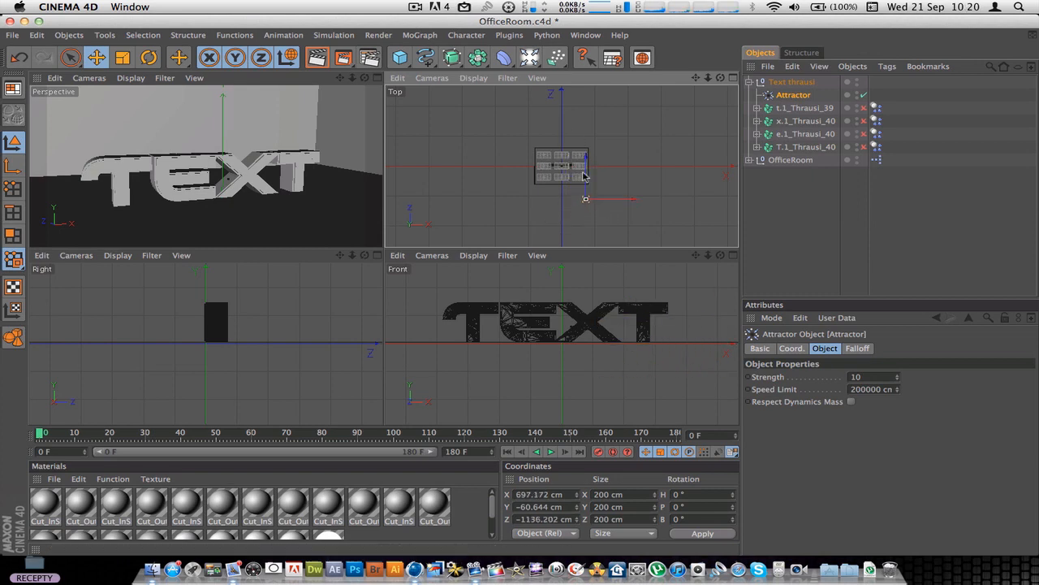
left_click(376, 79)
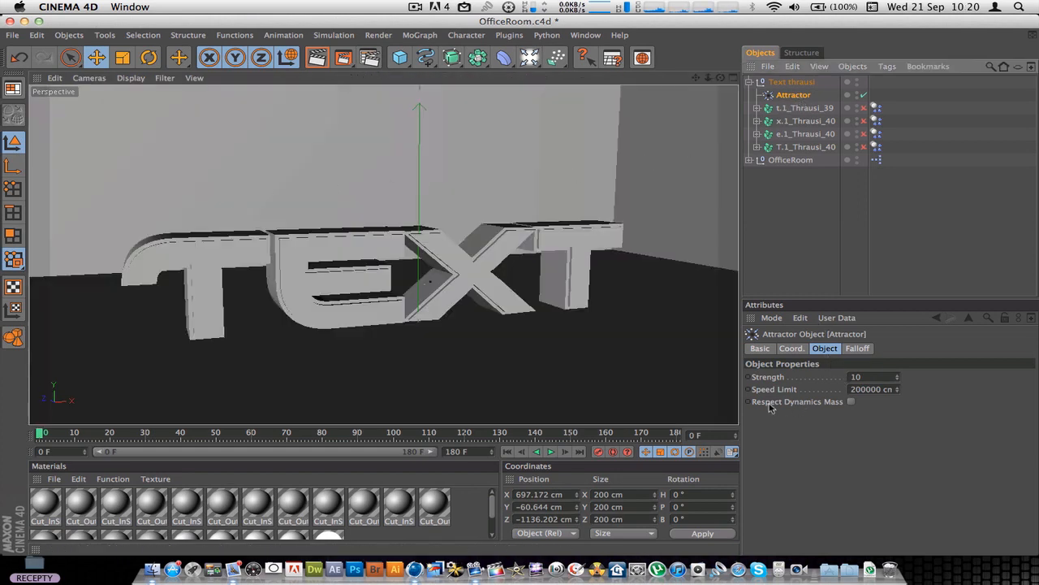
Set the Attractor's strength to 1500 with Respect Dynamics Mass enabled, and test the simulation twice before rewinding to the first frame
left_click(825, 349)
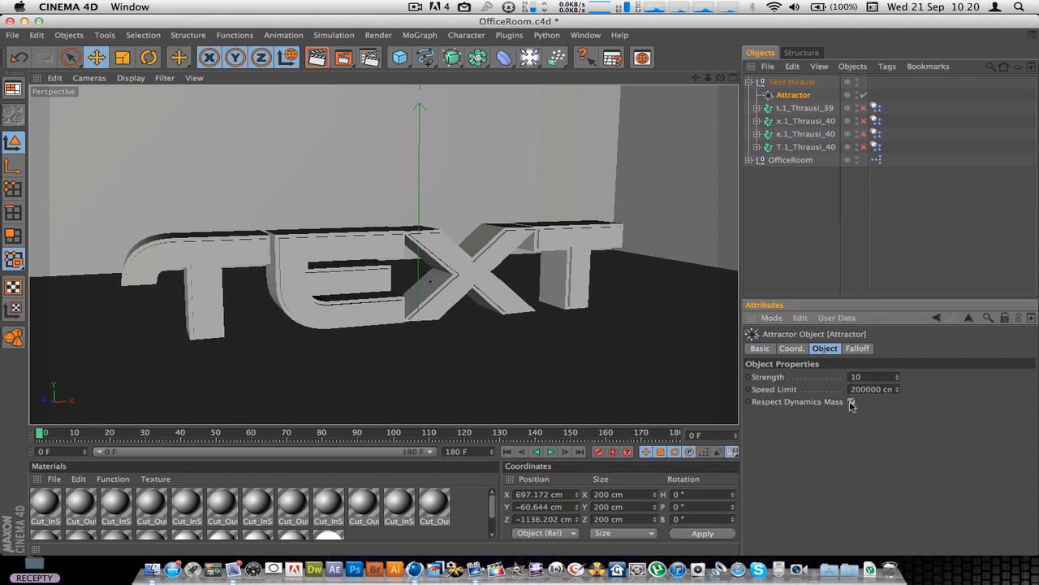
left_click_drag(867, 377, 835, 378)
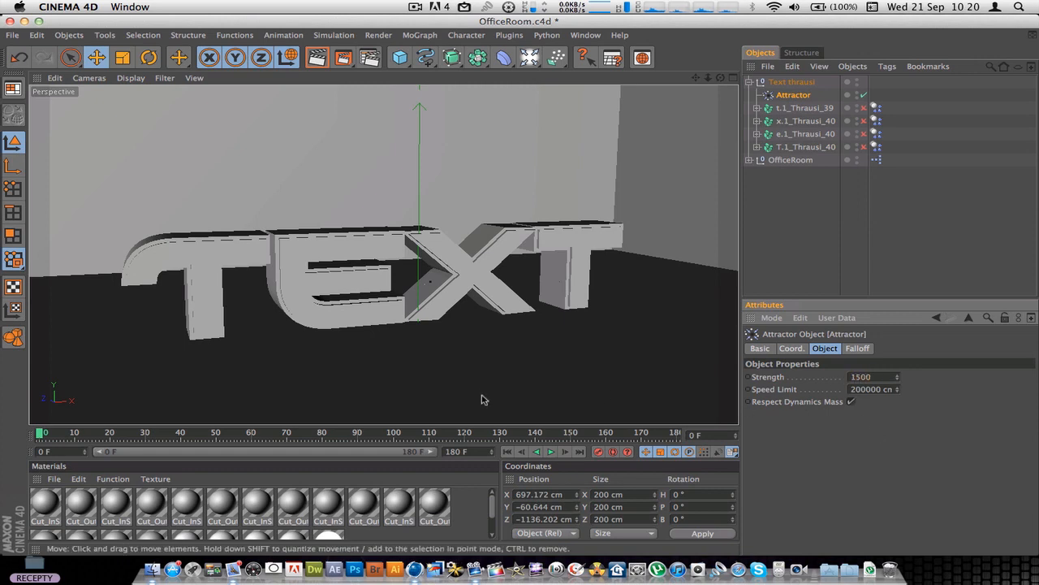
left_click(551, 451)
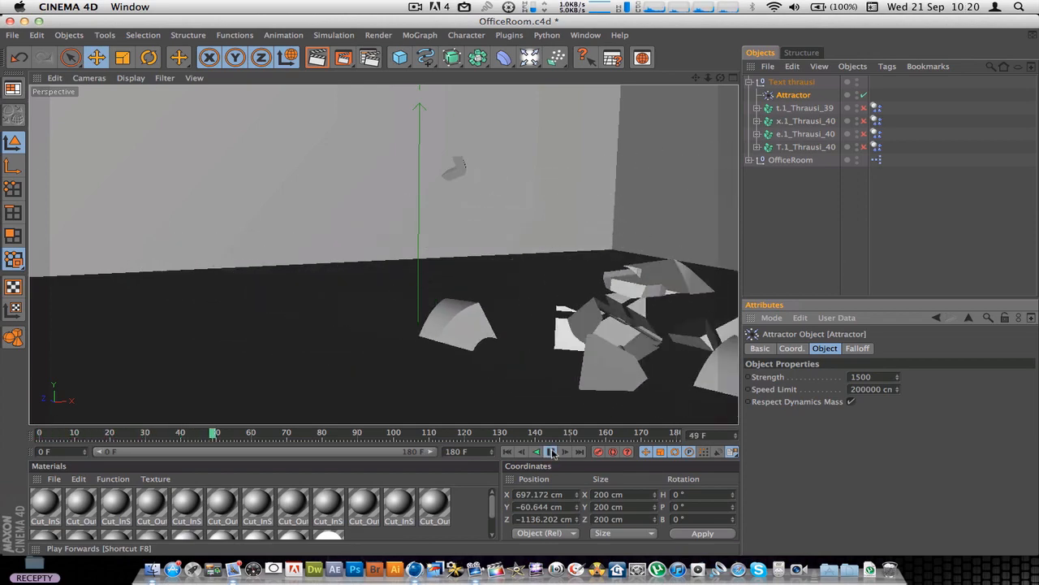
left_click(551, 452)
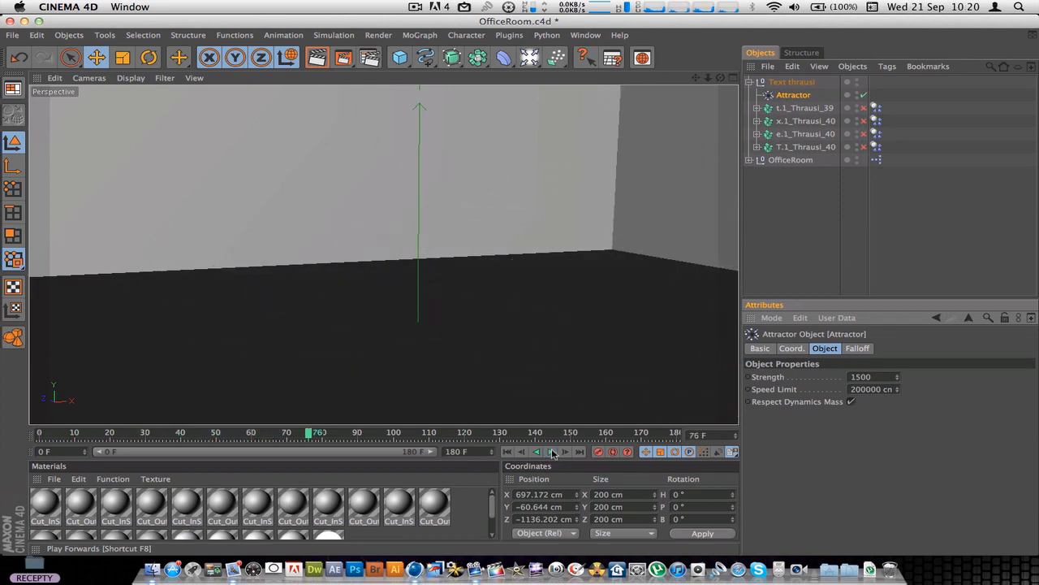
left_click(551, 451)
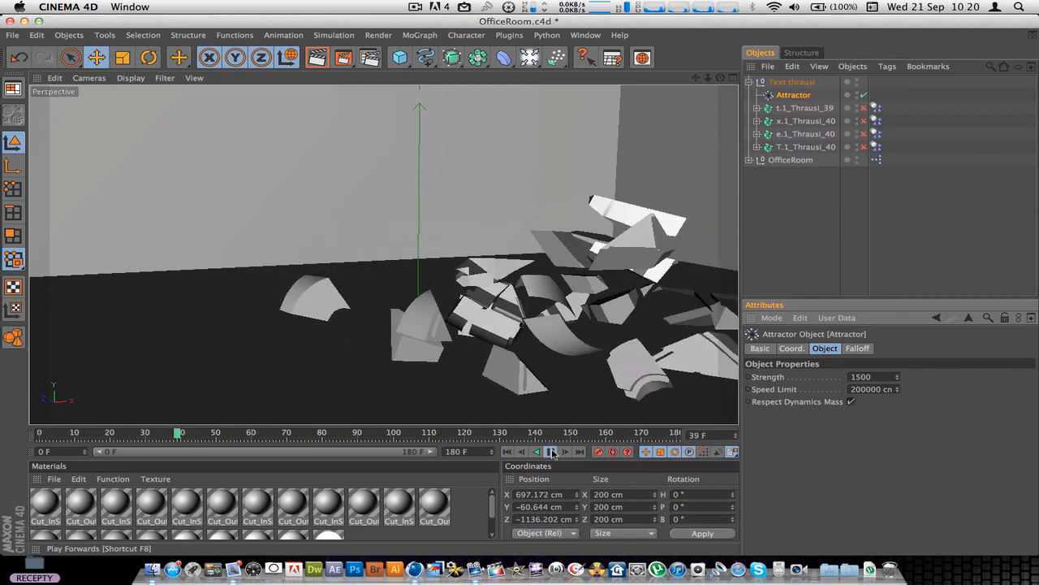
left_click(551, 451)
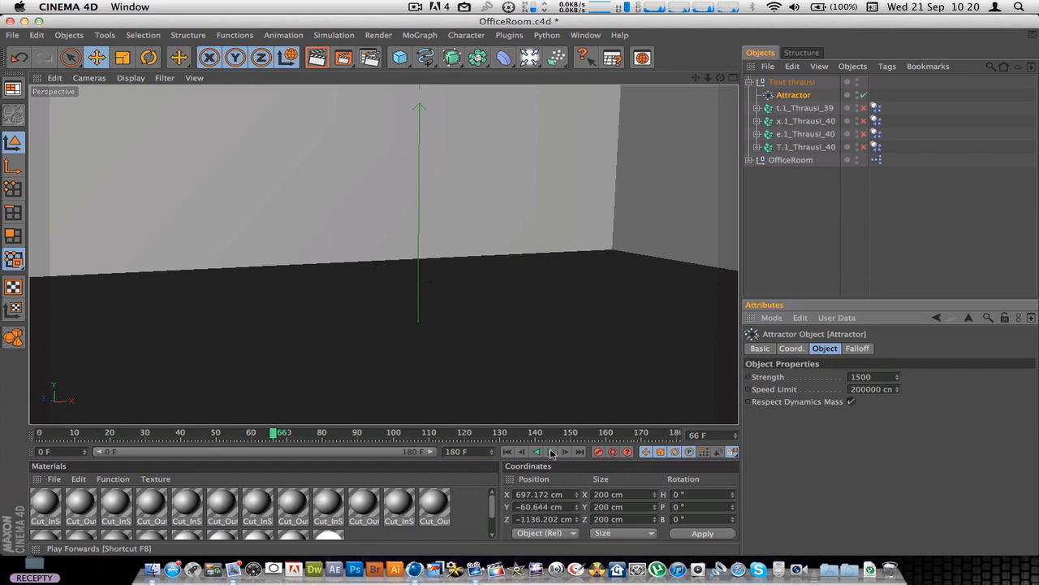
left_click(508, 452)
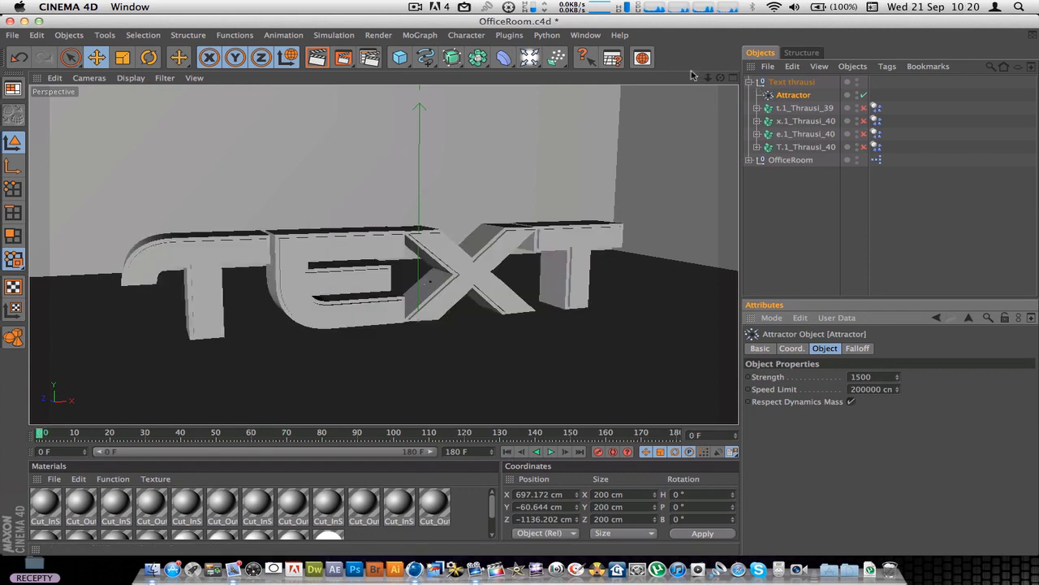
Move the Attractor farther from the room along Z in the top view, to about -1376 cm
left_click(734, 78)
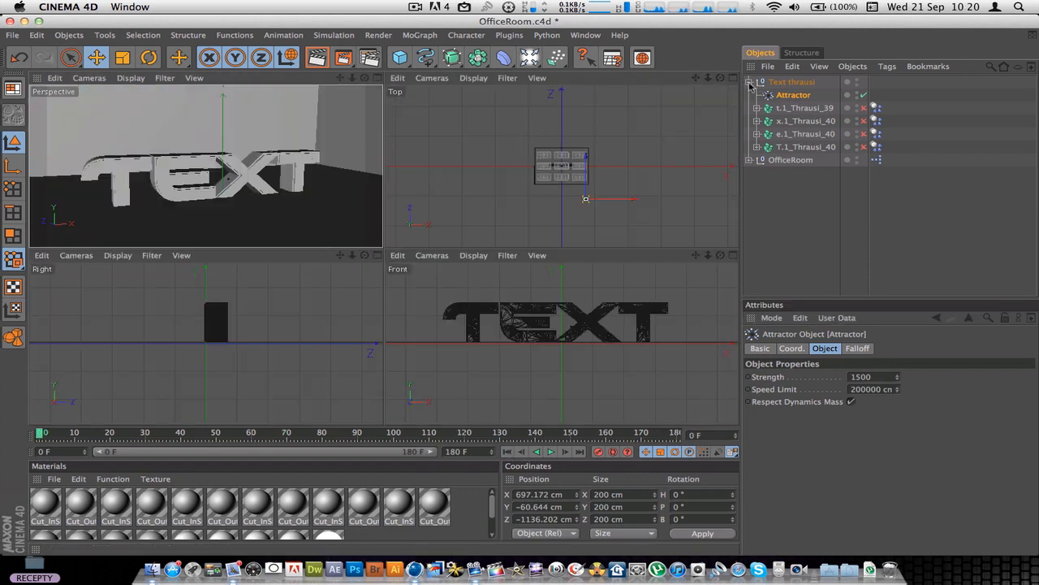
left_click_drag(585, 176, 586, 183)
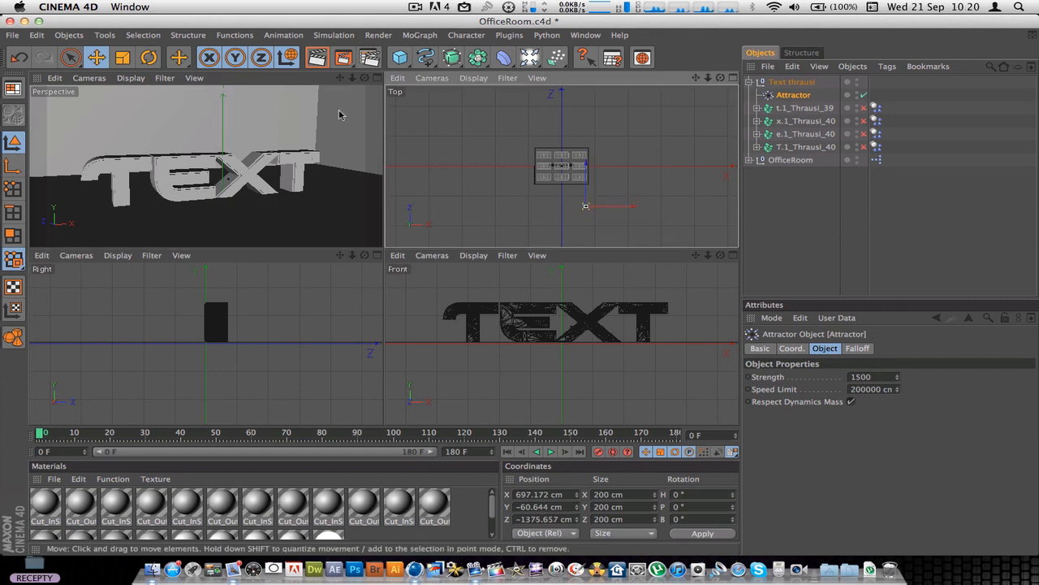
Maximize the perspective view and play the simulation twice to check how the text shatters, rewinding to the first frame
left_click(376, 78)
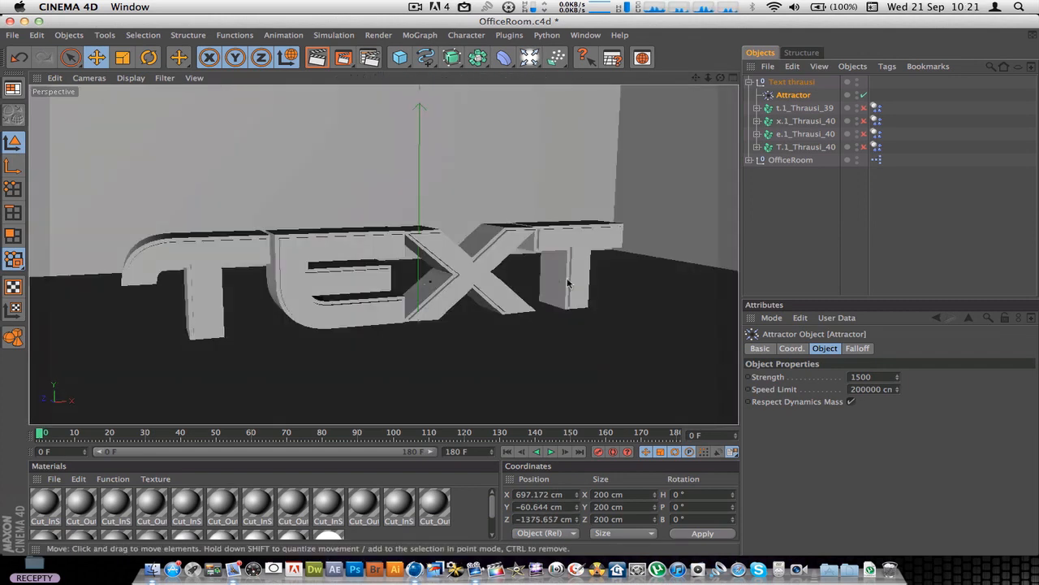
left_click(551, 451)
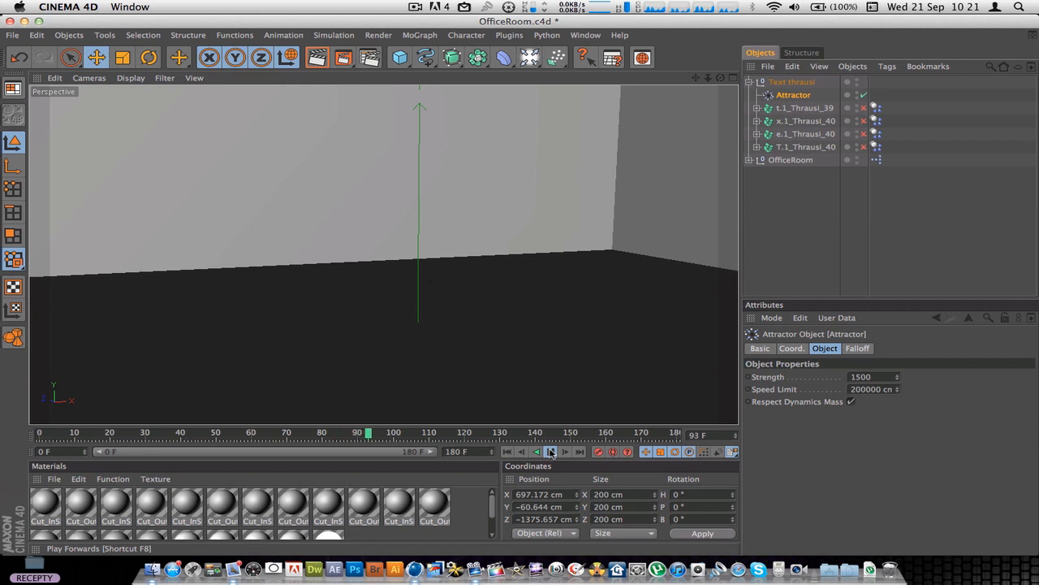
left_click(551, 451)
left_click(508, 452)
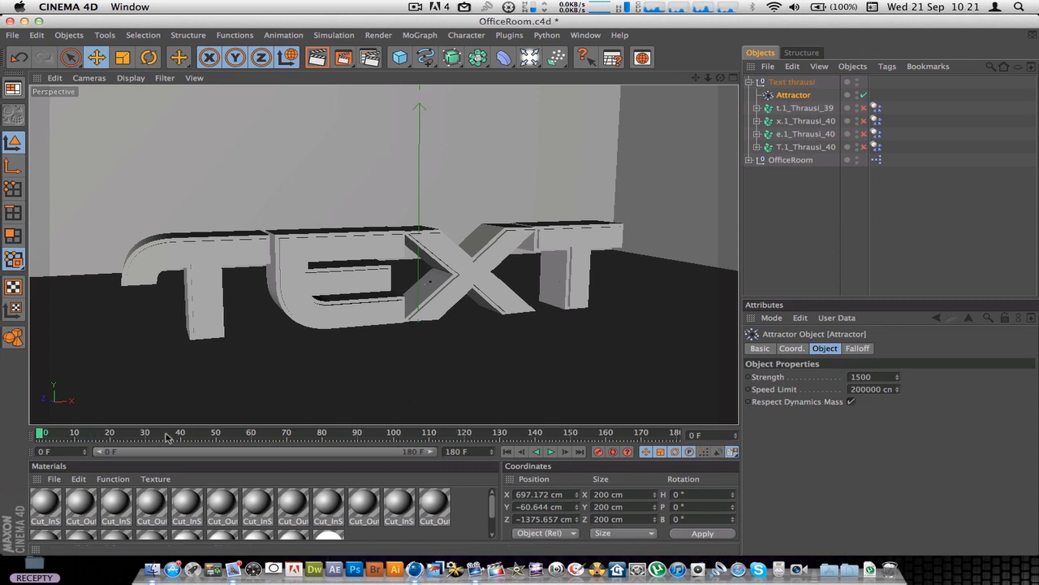
left_click(552, 451)
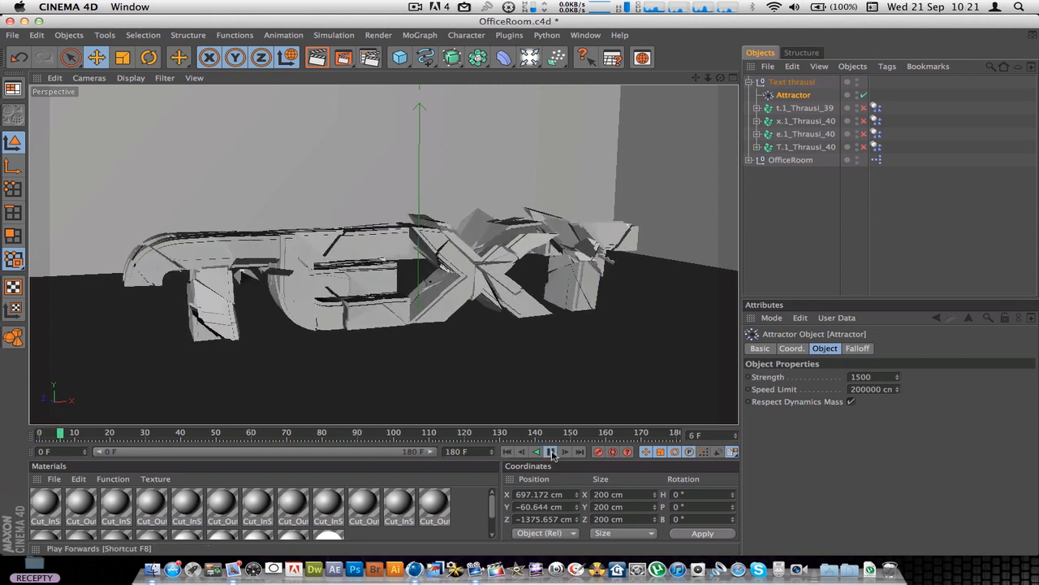
left_click(551, 451)
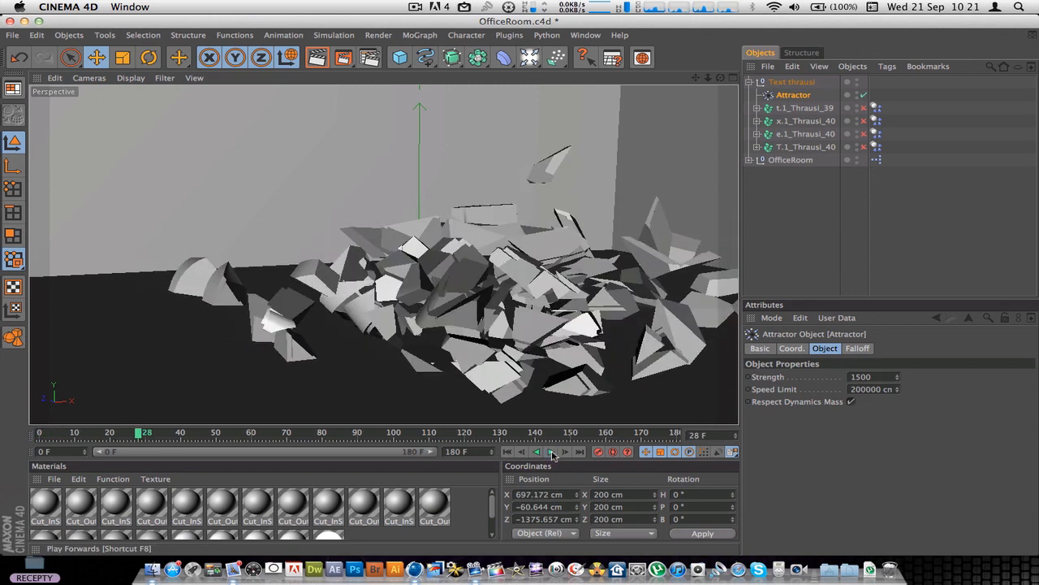
left_click(508, 452)
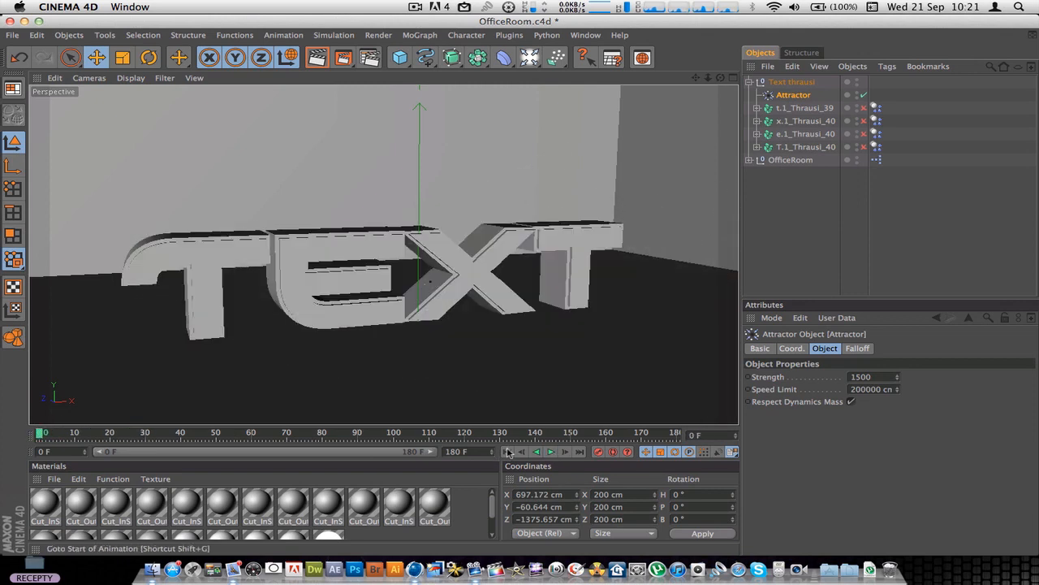
Turn off Enabled on the Dynamics Body tags of all four fractured letters, keyframe it at frame 0, and test playback
left_click(877, 147)
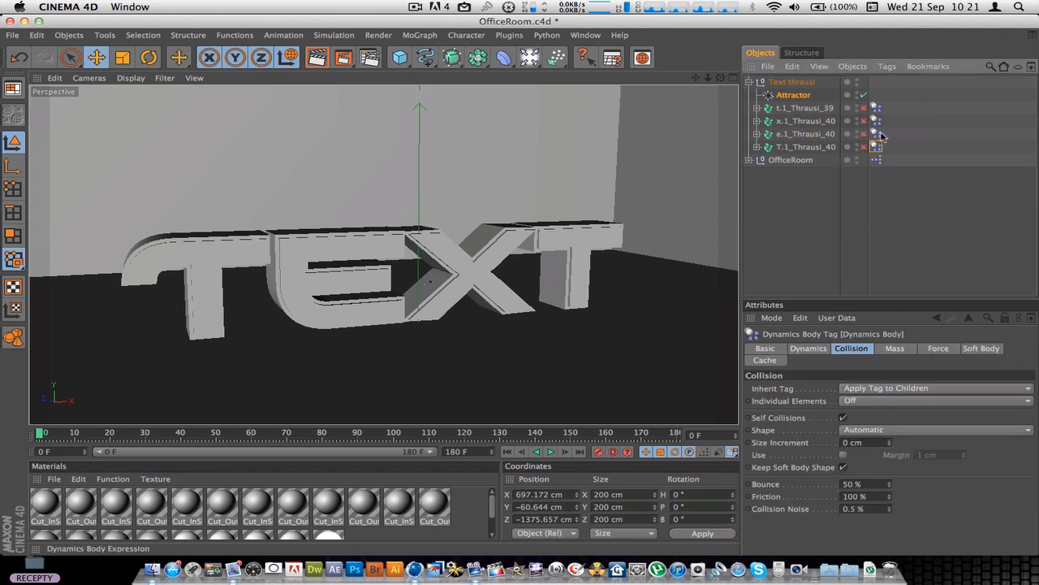
left_click(878, 108, "shift")
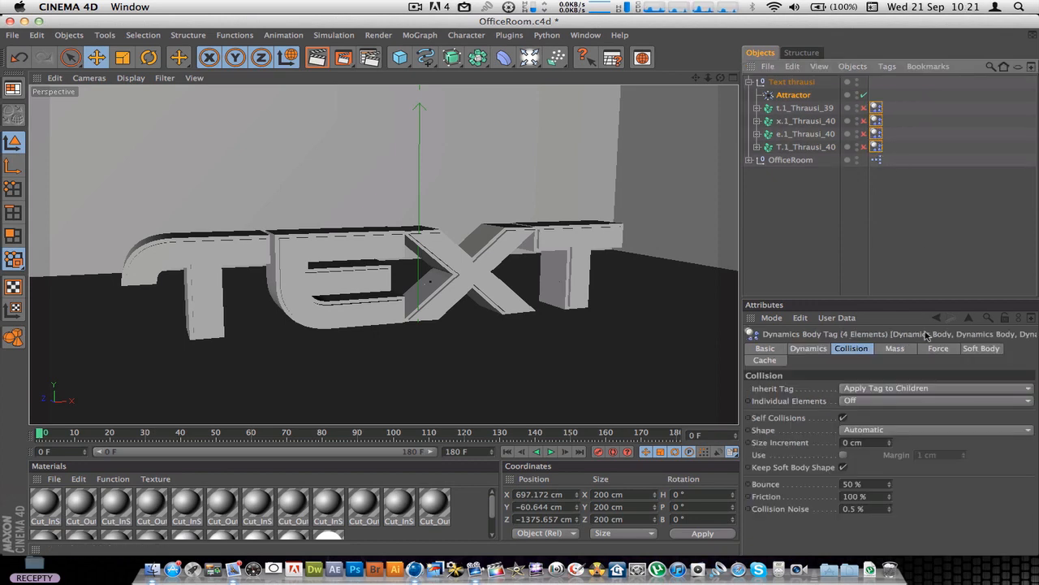
left_click(815, 350)
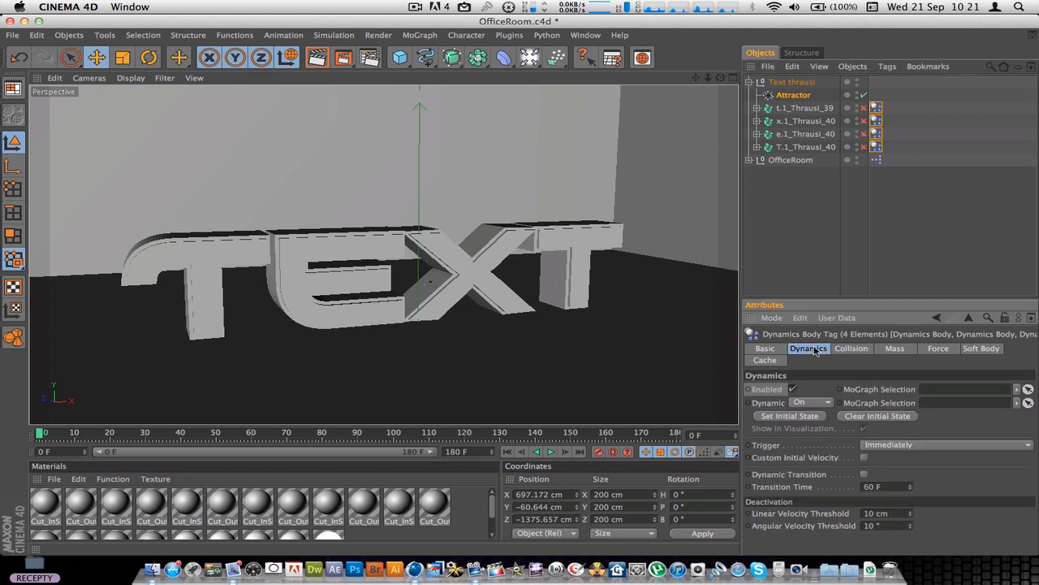
left_click(793, 389)
left_click(552, 452)
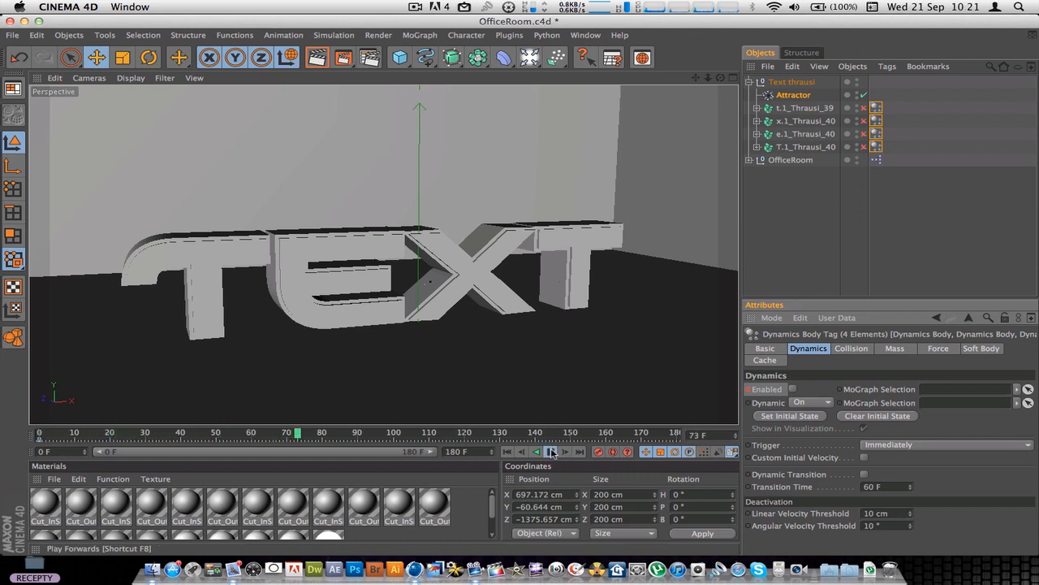
left_click(552, 452)
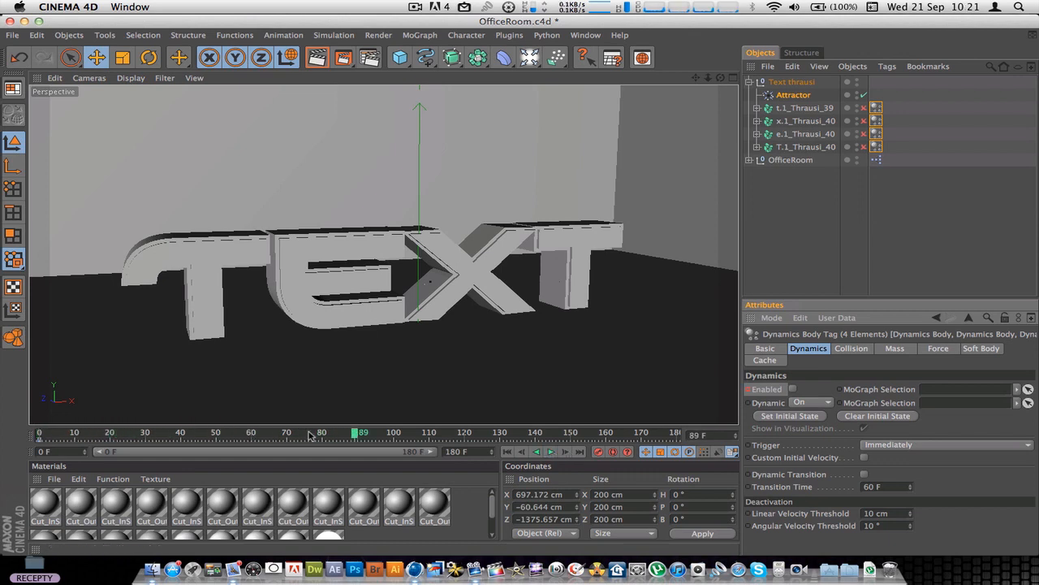
Keyframe the four Dynamics Body tags' Enabled option as off at frame 90 and on at frame 91
left_click_drag(356, 433, 358, 434)
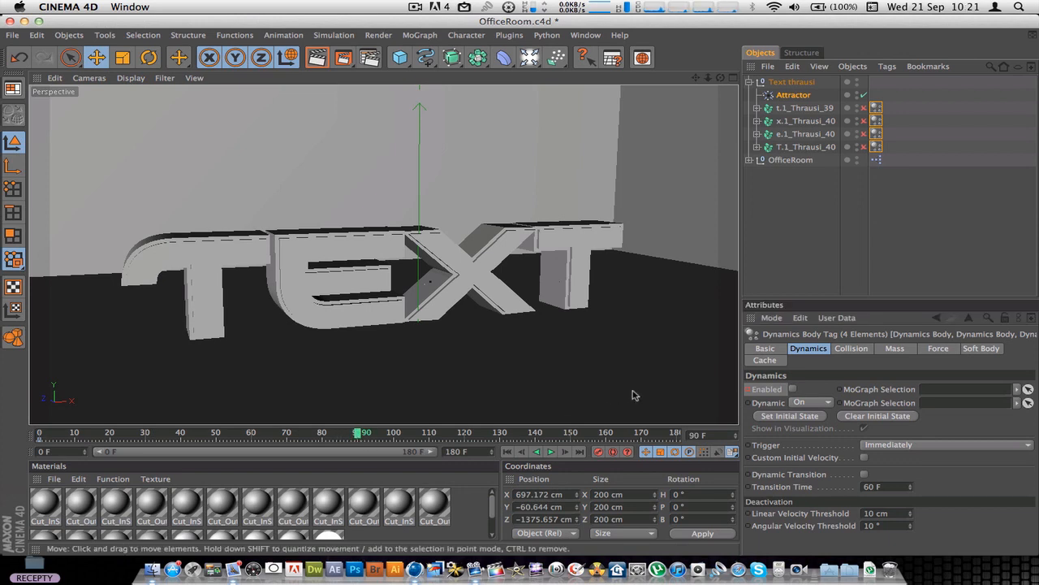
left_click(749, 391)
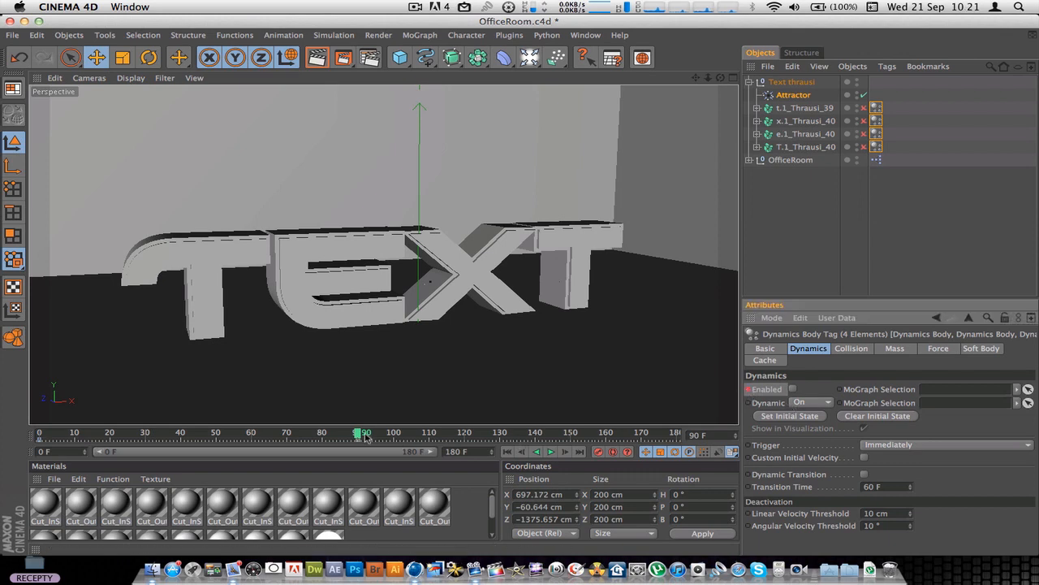
left_click_drag(360, 432, 362, 432)
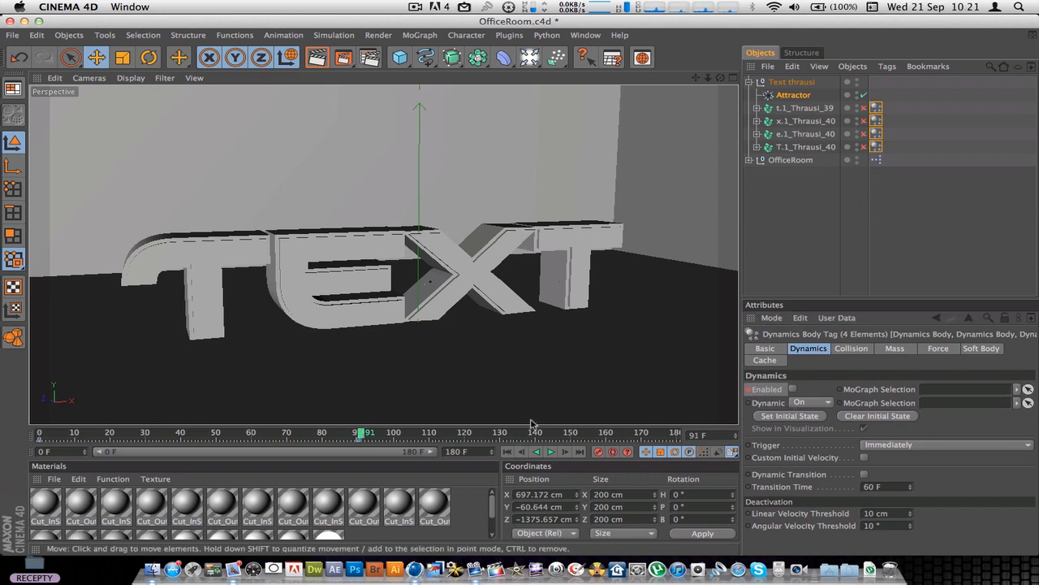
left_click(793, 390)
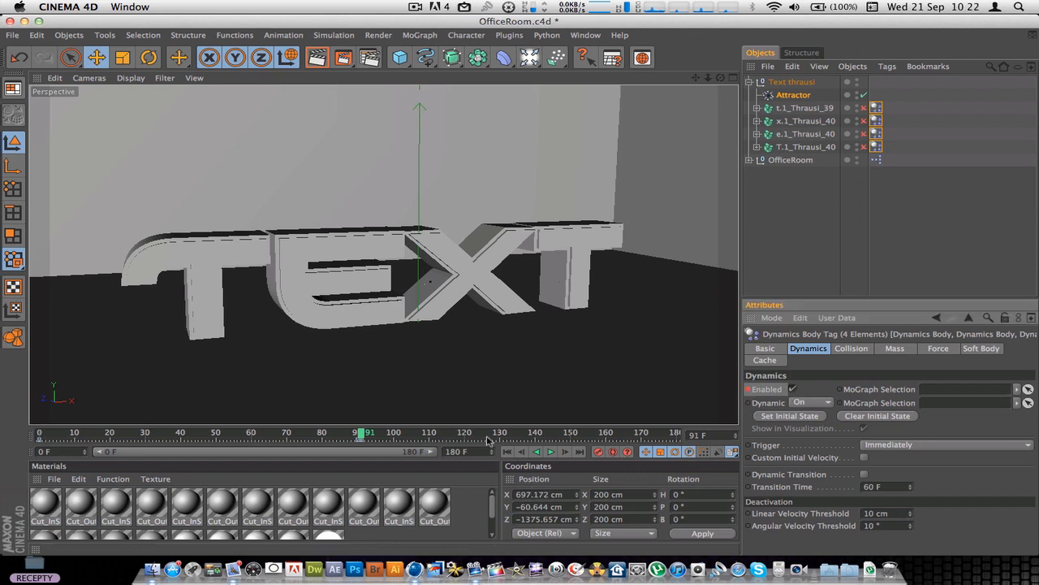
Play the animation from the first frame to check the keyframed activation of the letters' dynamics
left_click(509, 451)
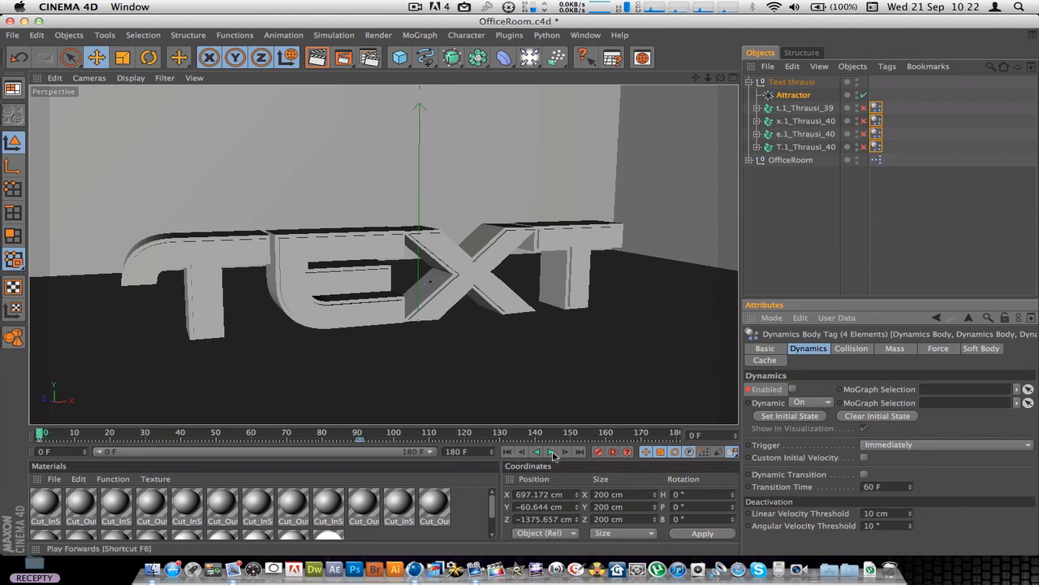
left_click(553, 452)
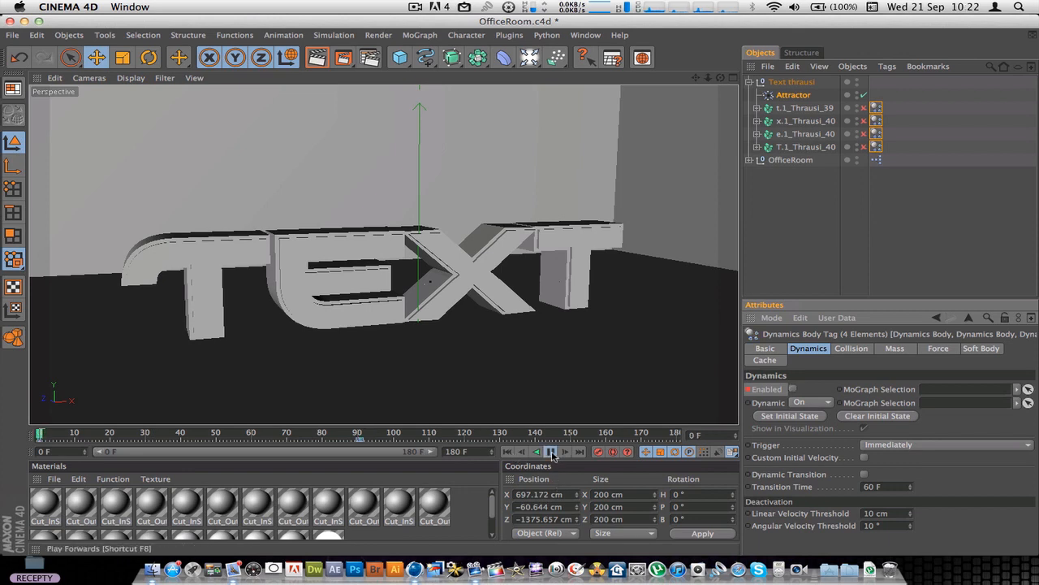